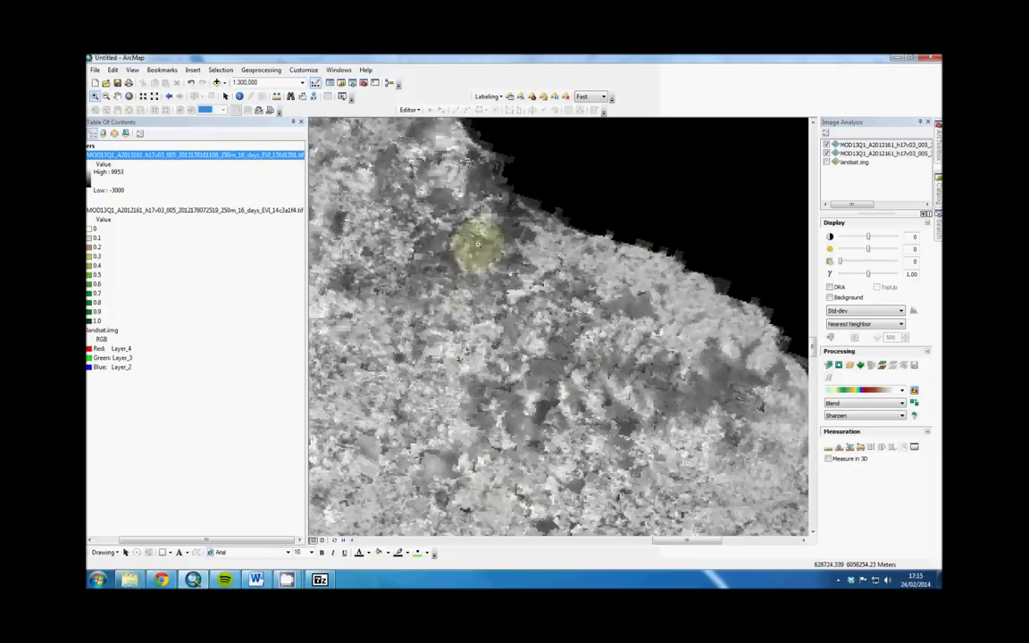
Give the 2013 EVI layer Classified symbology imported from the 2012 MOD13Q1 layer's 11-class green scheme
{"action": "right_click", "coordinate": [216, 158]}
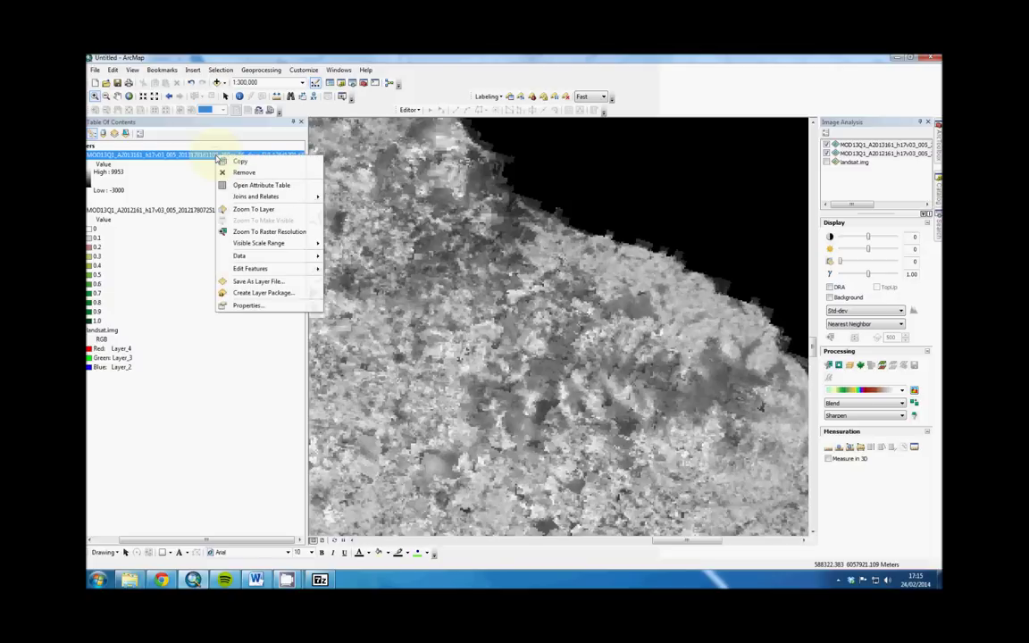
{"action": "left_click", "coordinate": [249, 306]}
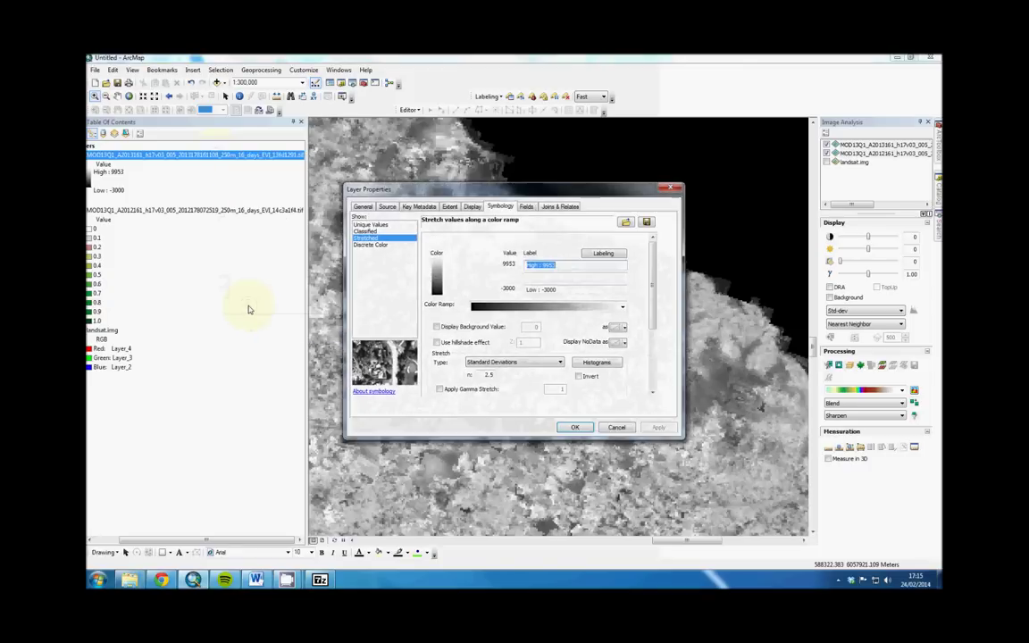
{"action": "left_click", "coordinate": [367, 231]}
{"action": "left_click", "coordinate": [625, 222]}
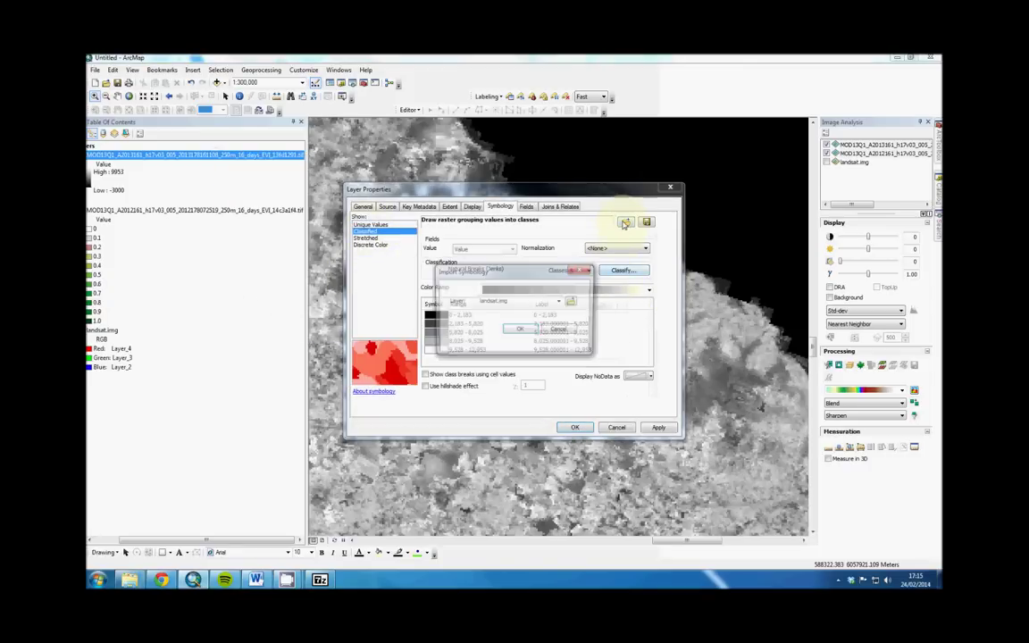
{"action": "left_click", "coordinate": [559, 304]}
{"action": "left_click", "coordinate": [512, 322]}
{"action": "left_click", "coordinate": [519, 329]}
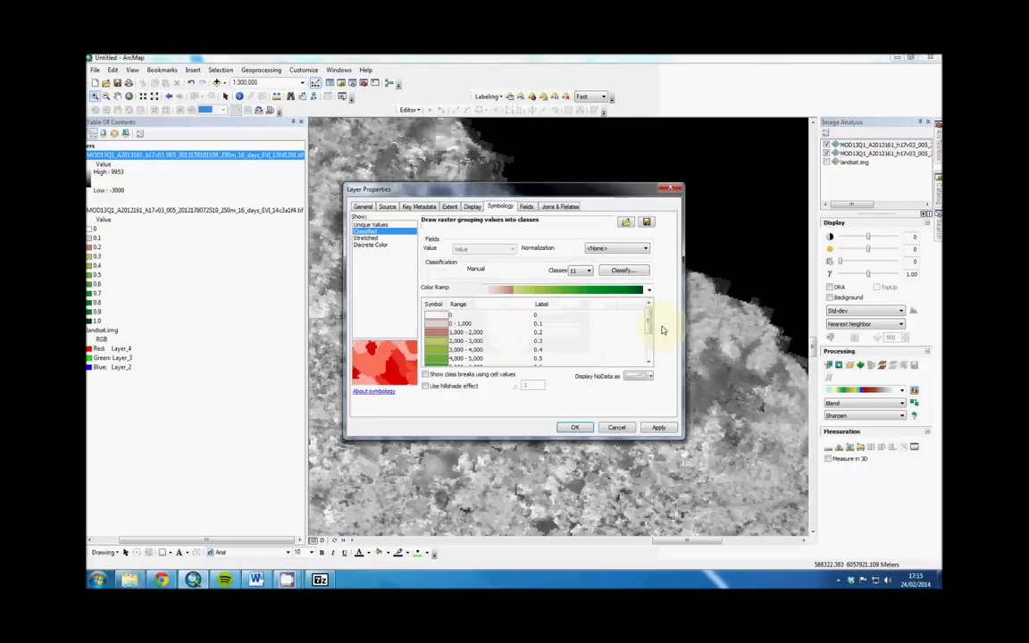
{"action": "mouse_move", "coordinate": [650, 325]}
{"action": "left_mouse_down"}
{"action": "mouse_move", "coordinate": [650, 344]}
{"action": "mouse_move", "coordinate": [649, 321]}
{"action": "left_mouse_up"}
{"action": "scroll", "coordinate": [672, 302], "scroll_direction": "up", "scroll_amount": 1}
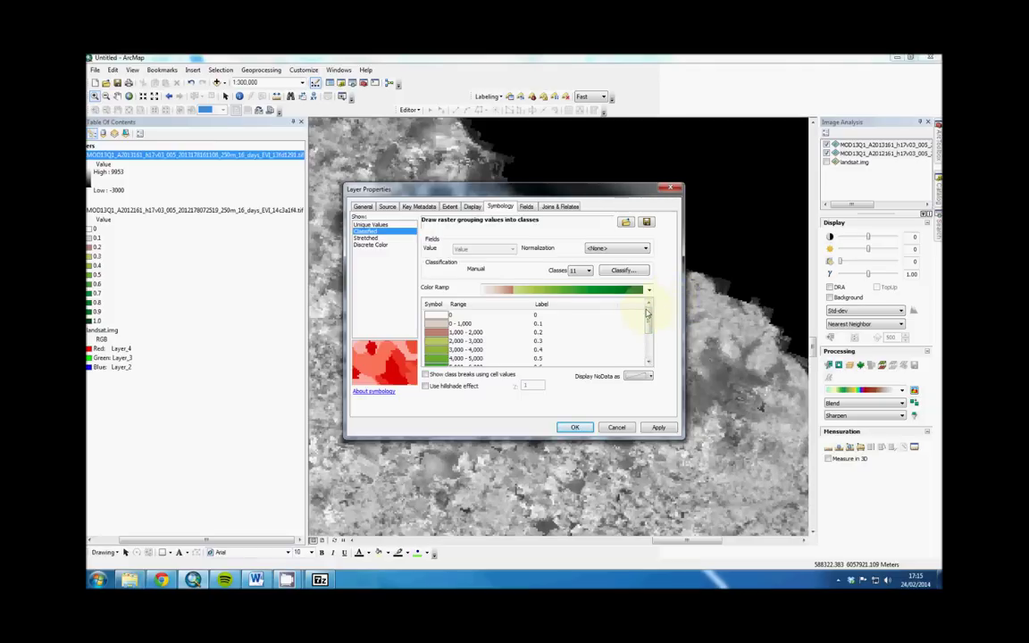
{"action": "mouse_move", "coordinate": [648, 313]}
{"action": "left_mouse_down"}
{"action": "mouse_move", "coordinate": [650, 351]}
{"action": "mouse_move", "coordinate": [650, 304]}
{"action": "mouse_move", "coordinate": [649, 333]}
{"action": "left_mouse_up"}
Apply the imported 0–1.0 green classified scheme to the 2013 layer and scroll the layer list left
{"action": "left_click", "coordinate": [576, 426]}
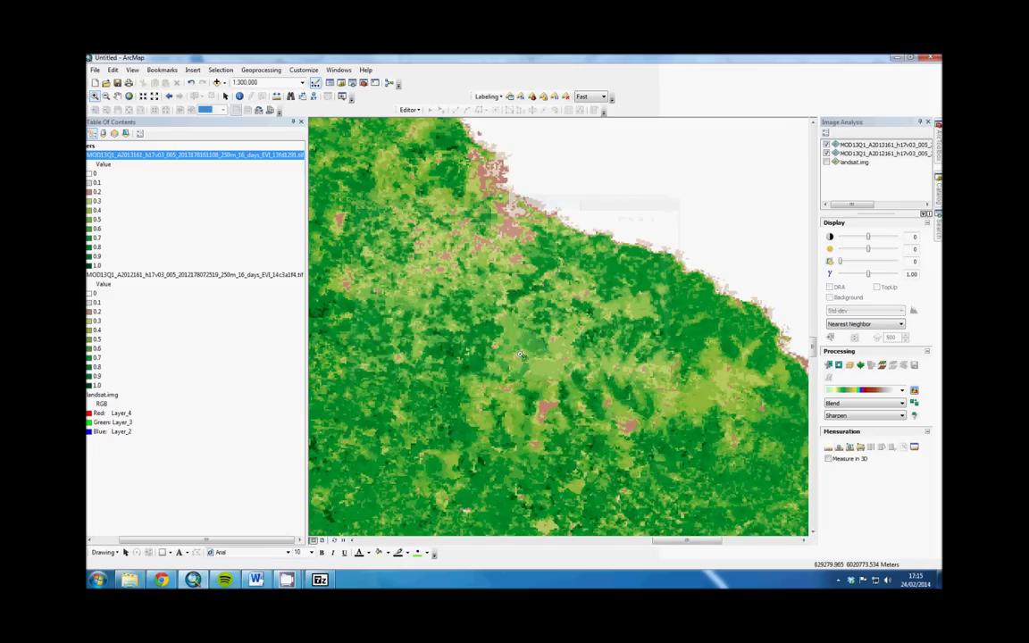
{"action": "left_click_drag", "start_coordinate": [205, 541], "coordinate": [178, 541]}
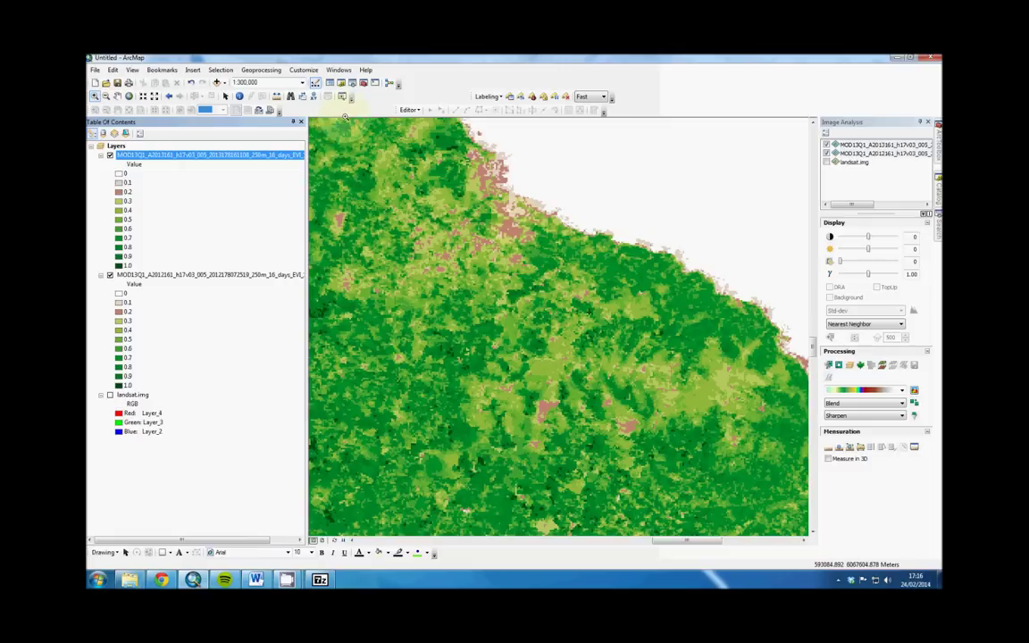
{"action": "left_click", "coordinate": [338, 70]}
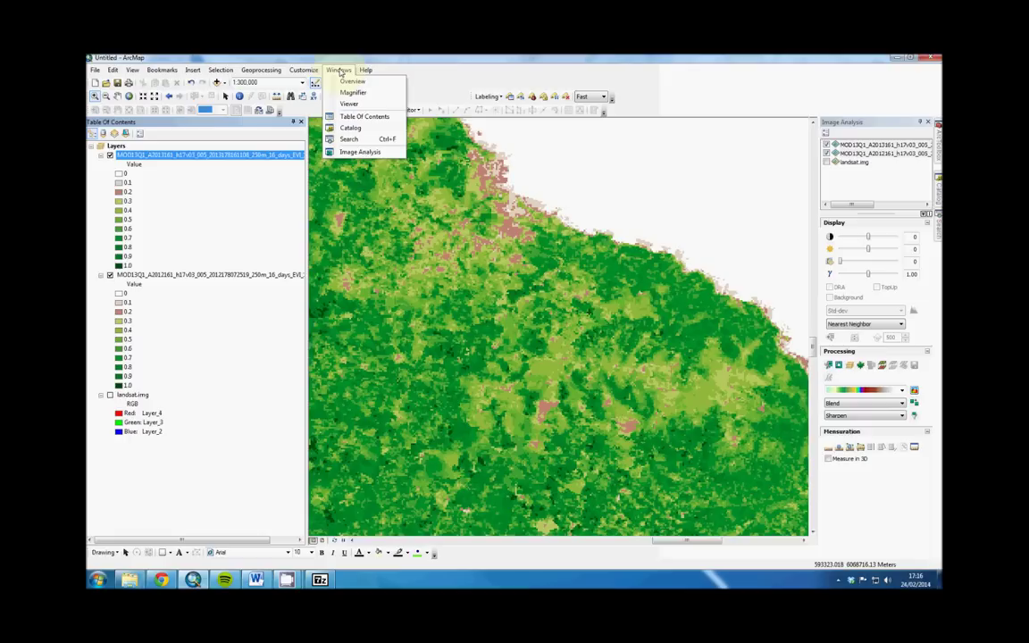
{"action": "left_click", "coordinate": [361, 152]}
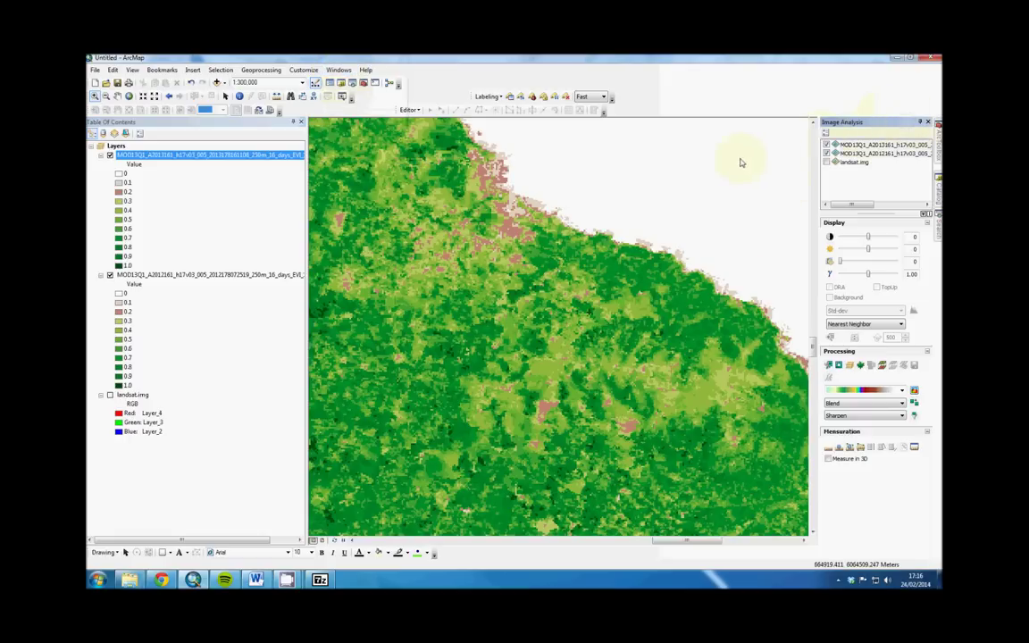
{"action": "left_click", "coordinate": [477, 189]}
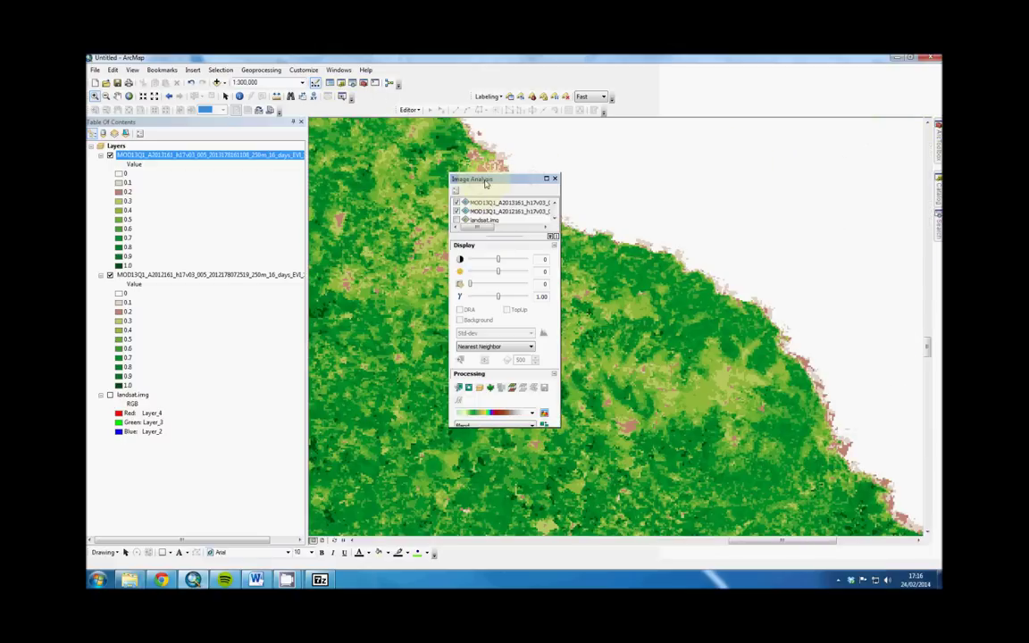
{"action": "left_click_drag", "start_coordinate": [496, 178], "coordinate": [635, 326]}
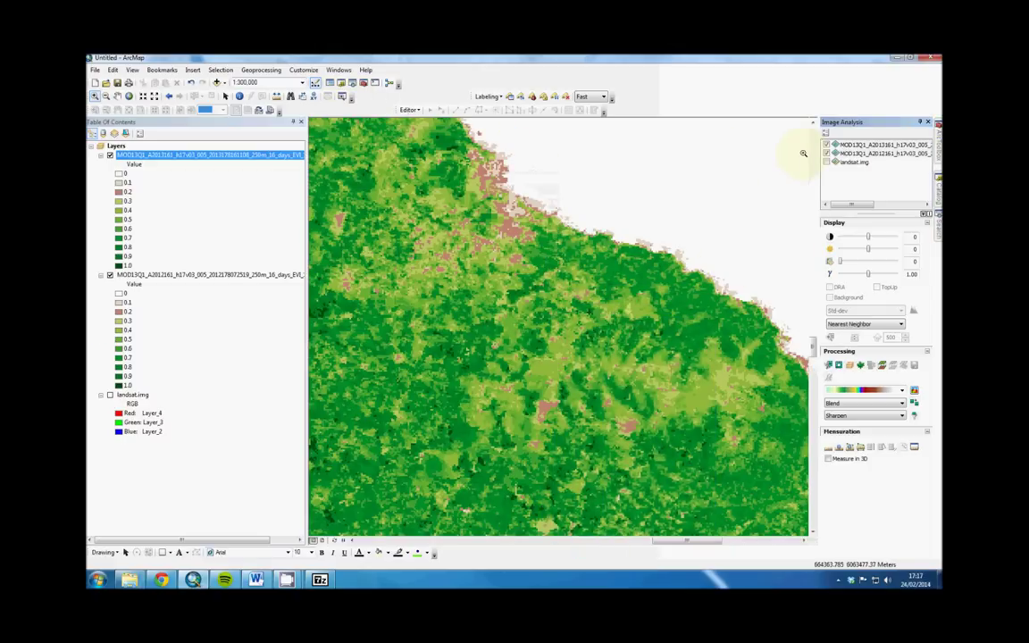
Difference the 2013 and 2012 MOD13Q1 layers into a new Diff_MOD13Q1 layer (-11964 to 12385)
{"action": "left_click", "coordinate": [862, 144]}
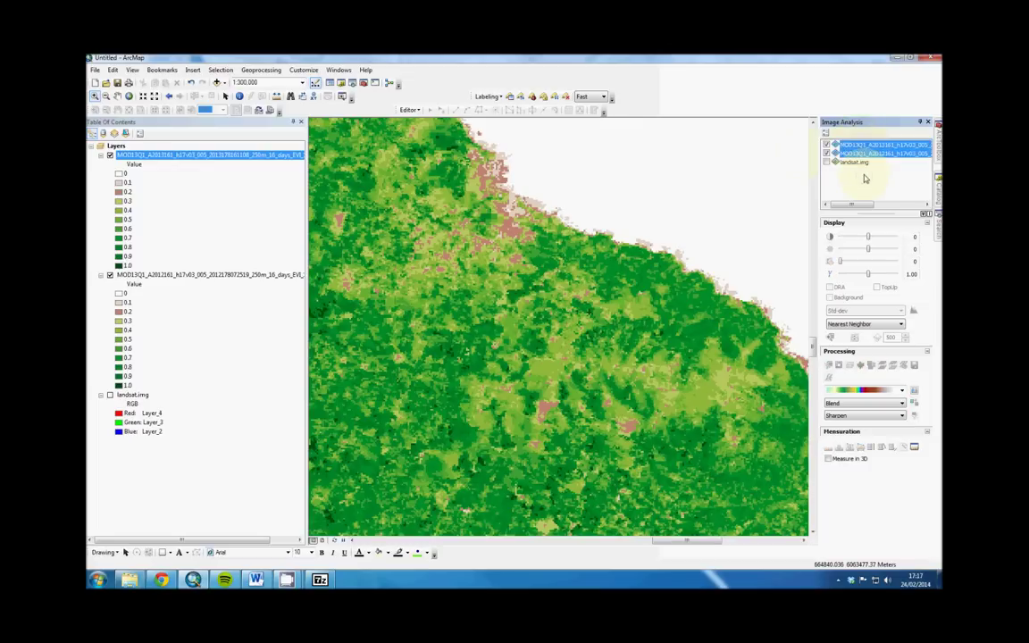
{"action": "left_click", "coordinate": [881, 153], "text": "ctrl"}
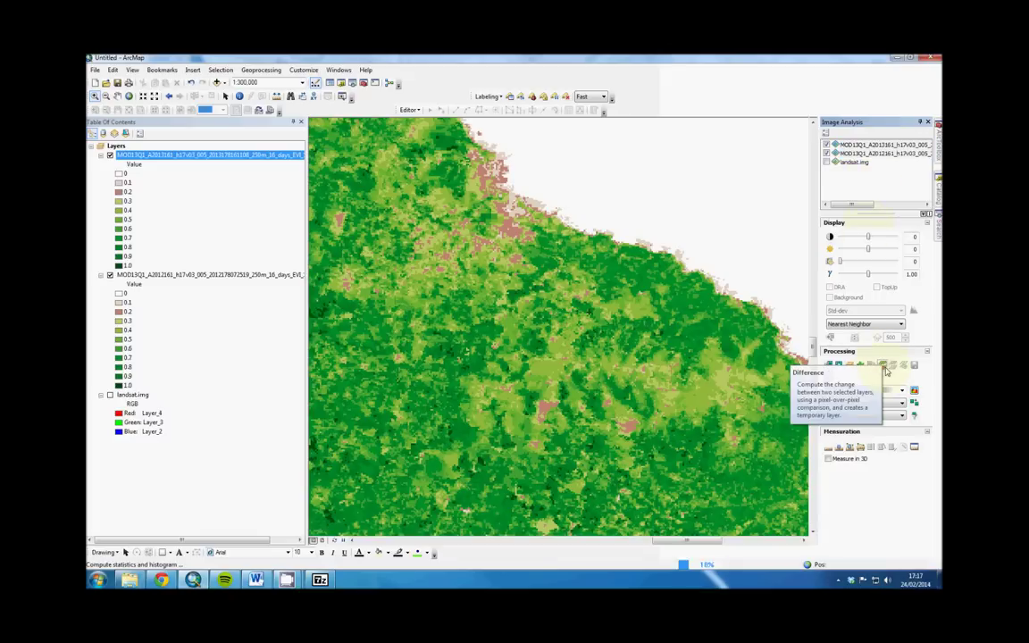
{"action": "left_click", "coordinate": [885, 367]}
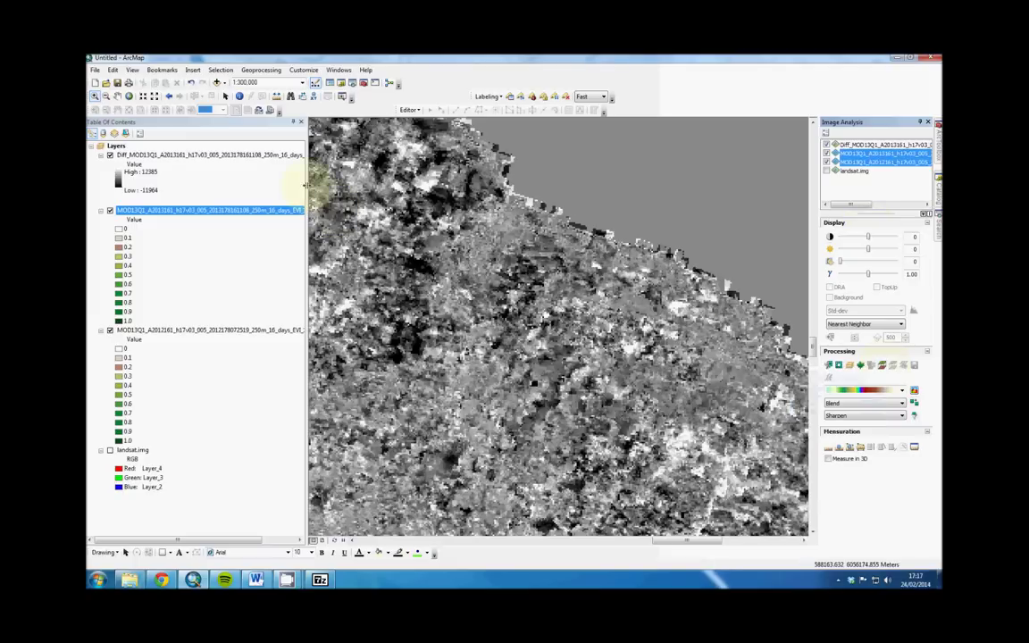
{"action": "left_click", "coordinate": [261, 154]}
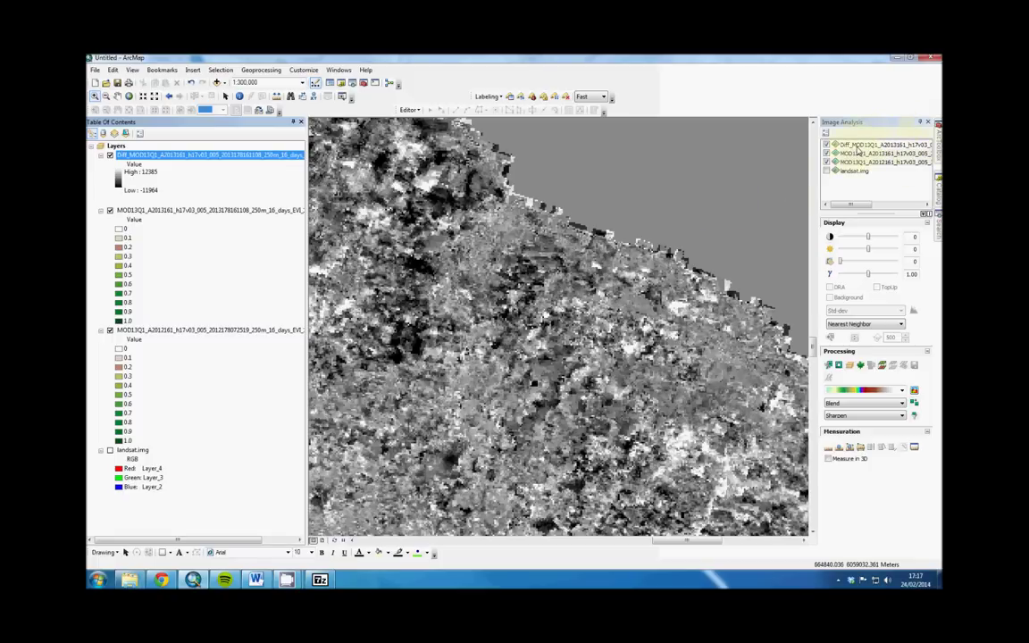
{"action": "right_click", "coordinate": [871, 145]}
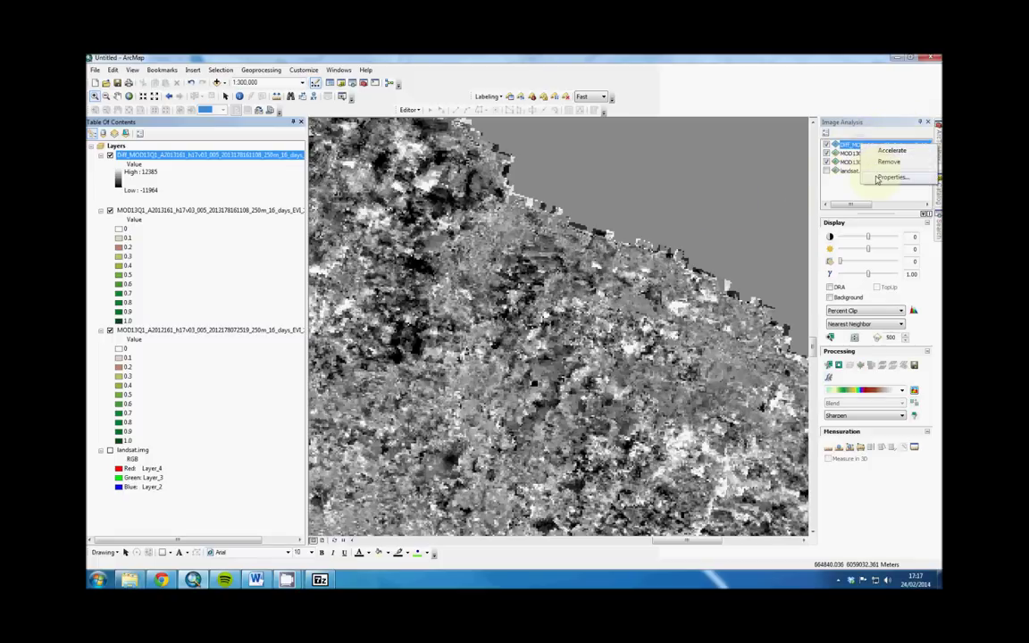
{"action": "left_click", "coordinate": [878, 180]}
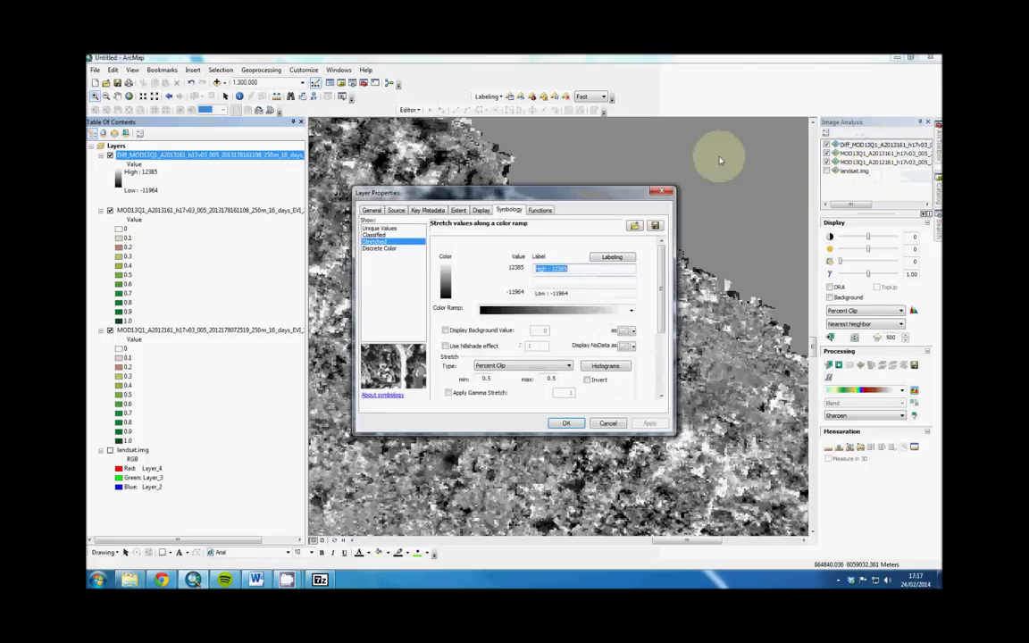
{"action": "left_click", "coordinate": [539, 211]}
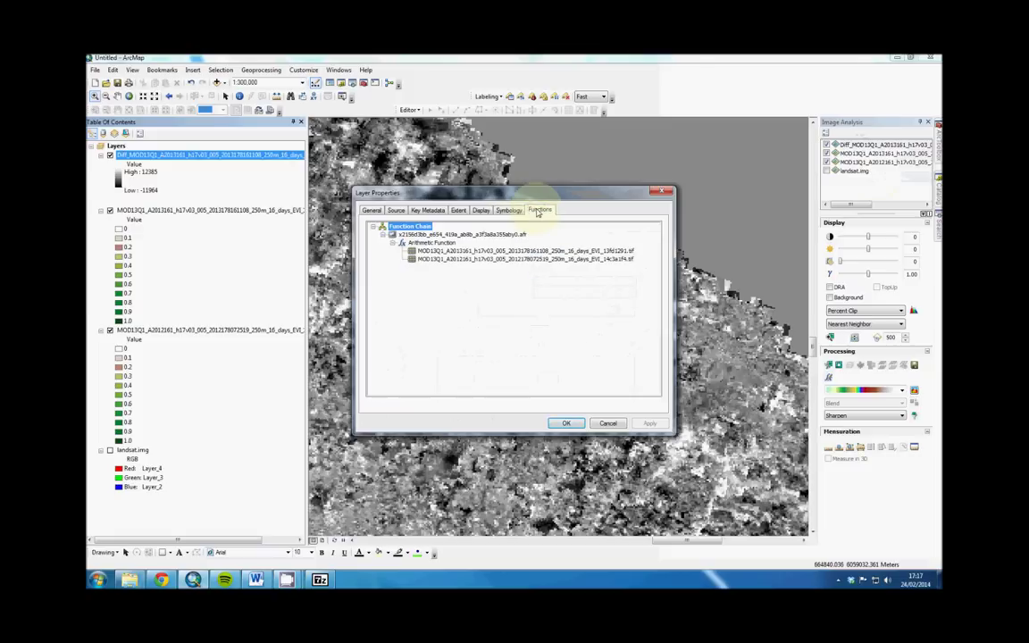
{"action": "right_click", "coordinate": [414, 244]}
{"action": "key", "text": "Escape"}
{"action": "right_click", "coordinate": [433, 244]}
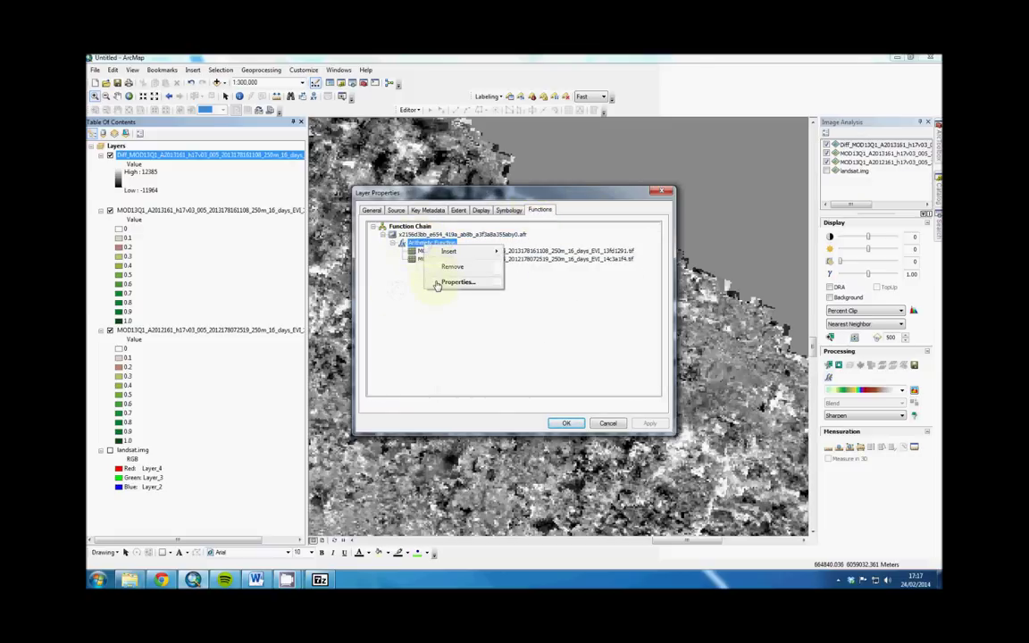
{"action": "left_click", "coordinate": [437, 284]}
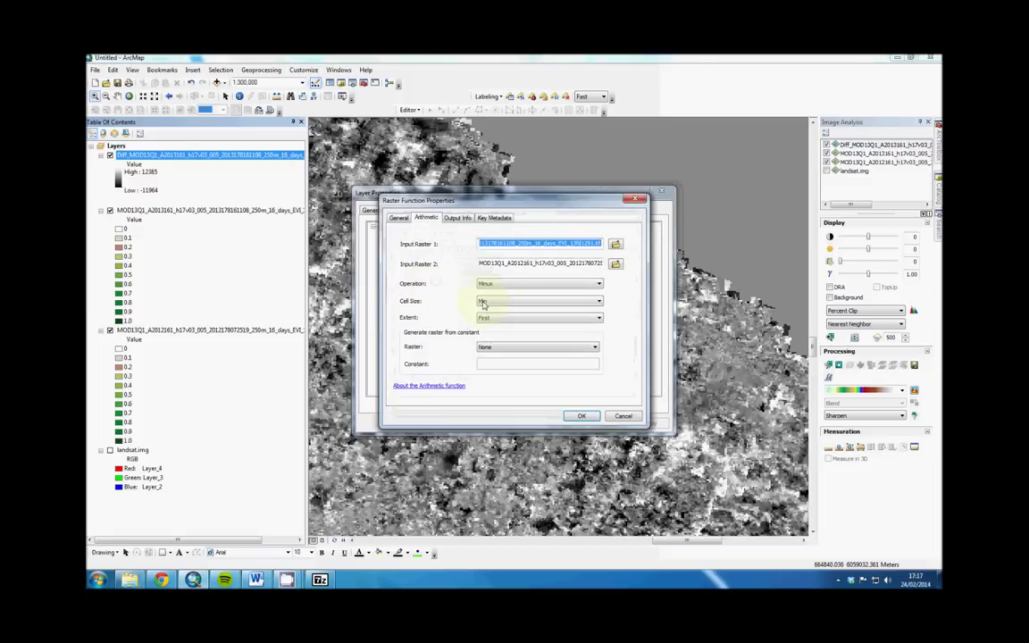
{"action": "left_click", "coordinate": [500, 247]}
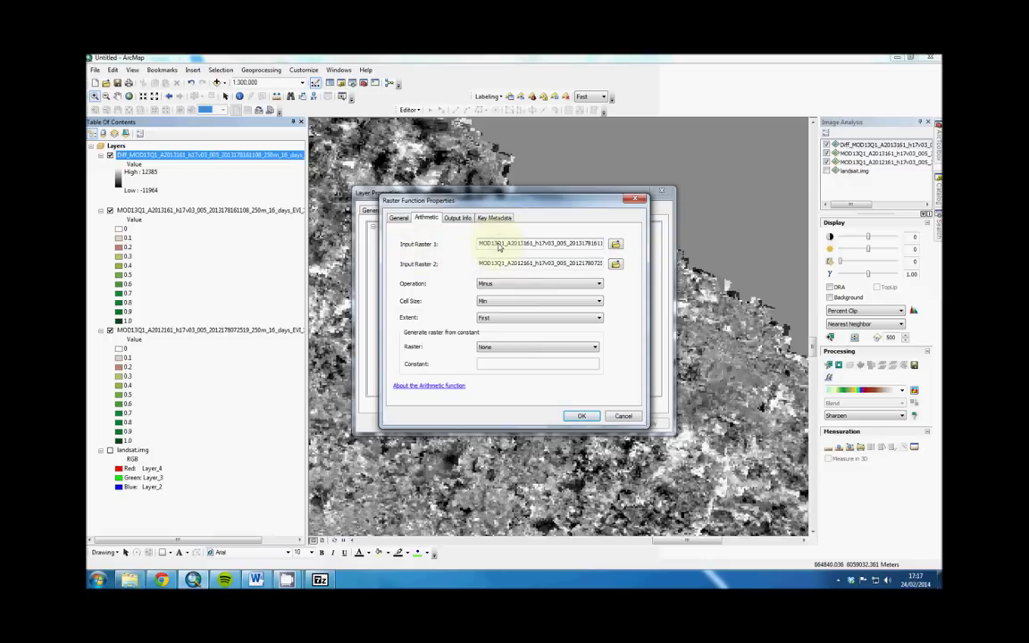
{"action": "left_click_drag", "start_coordinate": [524, 243], "coordinate": [478, 243]}
{"action": "left_click", "coordinate": [505, 262]}
{"action": "left_click_drag", "start_coordinate": [523, 263], "coordinate": [433, 262]}
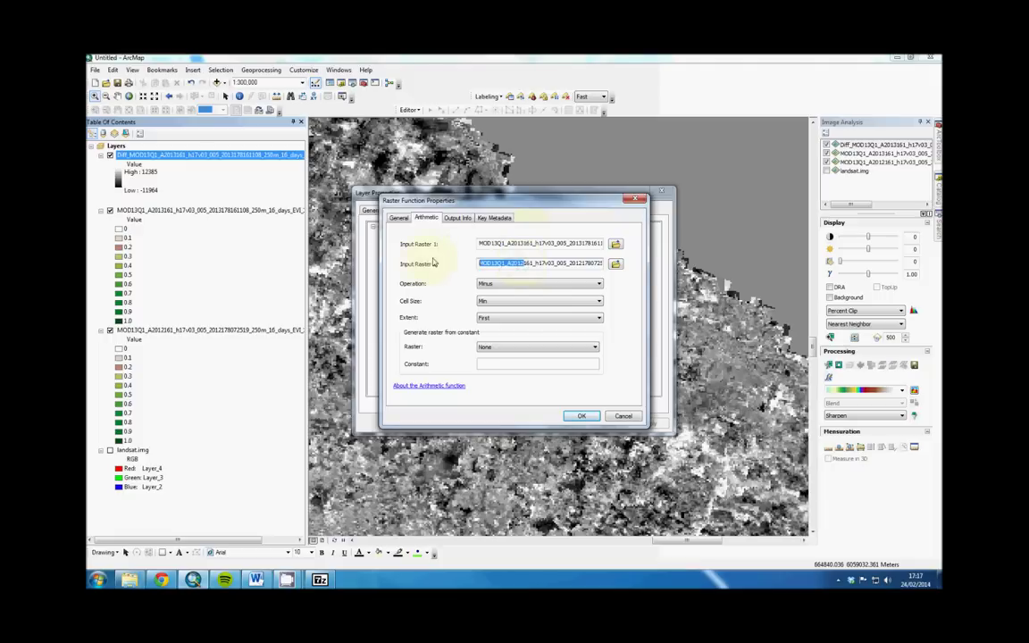
{"action": "left_click_drag", "start_coordinate": [524, 243], "coordinate": [385, 260]}
{"action": "left_click", "coordinate": [532, 260]}
{"action": "left_click", "coordinate": [618, 416]}
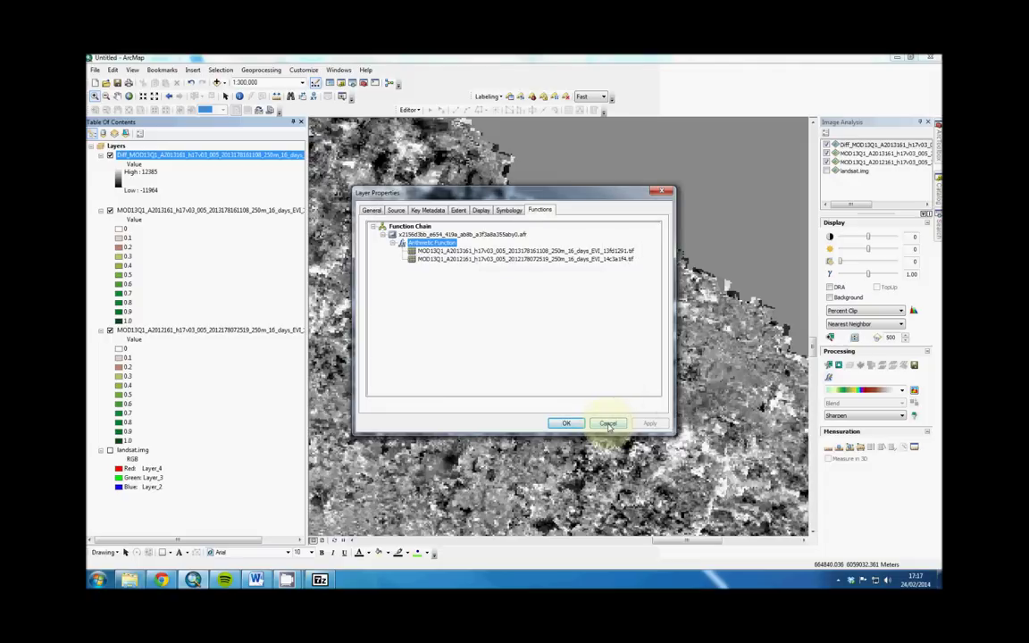
{"action": "left_click", "coordinate": [608, 424]}
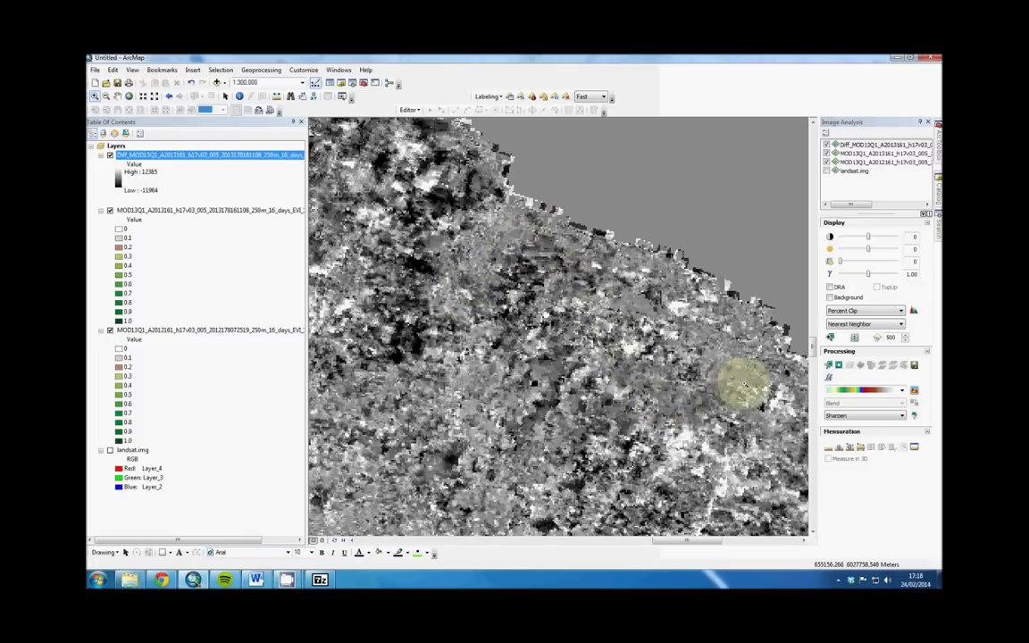
Insert a manual Remap function after the Arithmetic Function in the difference layer's function chain
{"action": "left_click", "coordinate": [828, 379]}
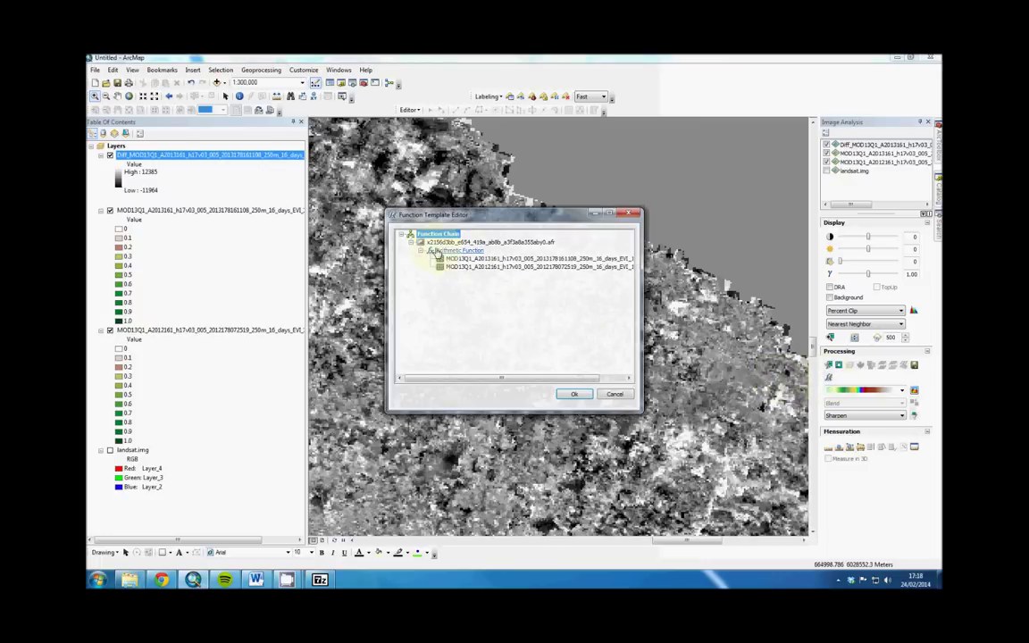
{"action": "right_click", "coordinate": [451, 252]}
{"action": "mouse_move", "coordinate": [484, 265]}
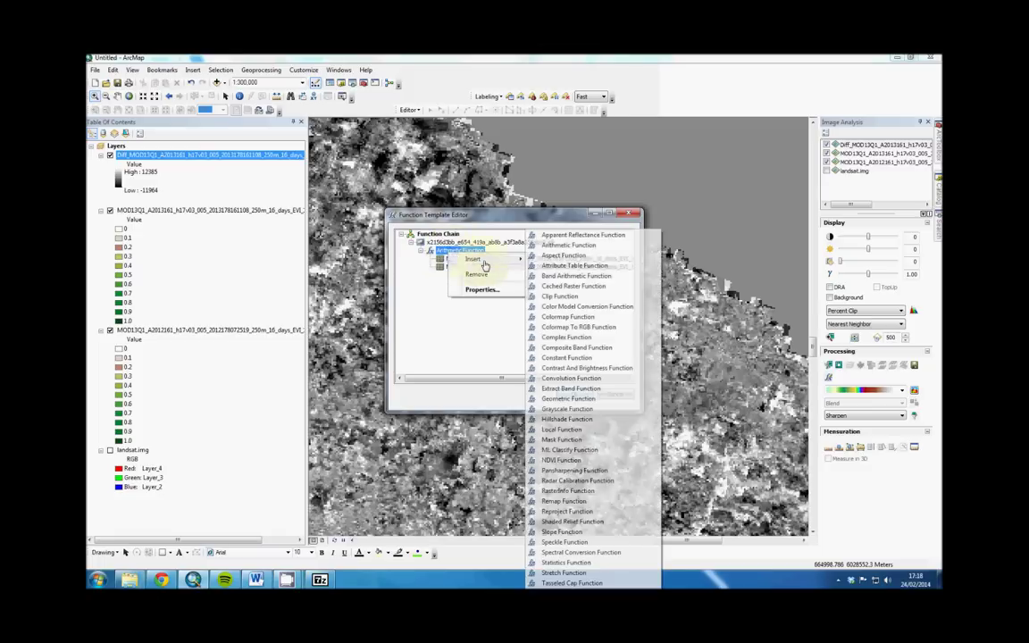
{"action": "left_click", "coordinate": [570, 502]}
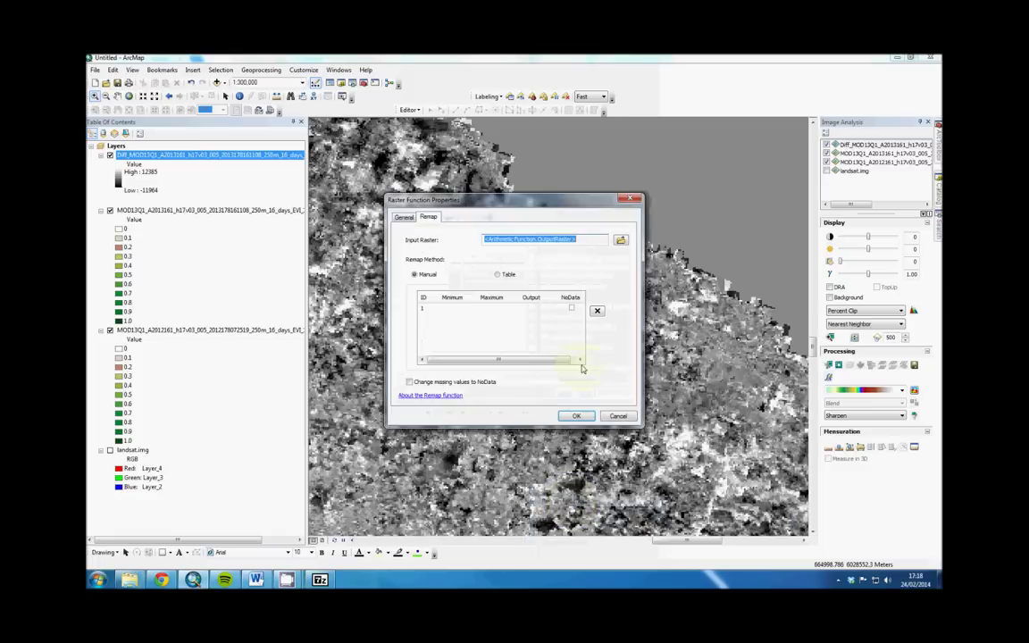
{"action": "left_click_drag", "start_coordinate": [523, 201], "coordinate": [564, 153]}
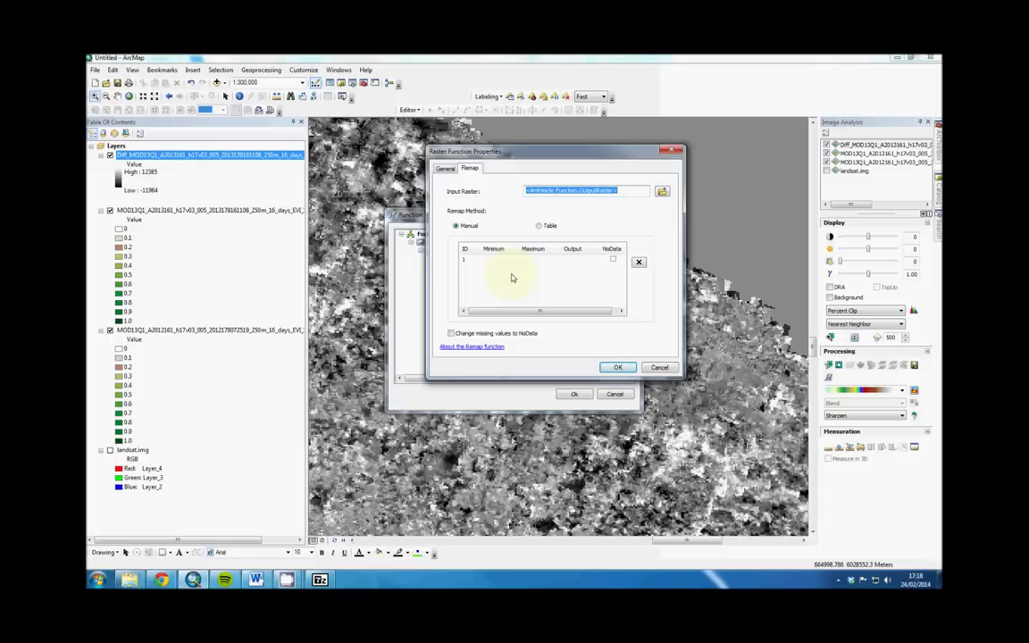
{"action": "left_click", "coordinate": [488, 263]}
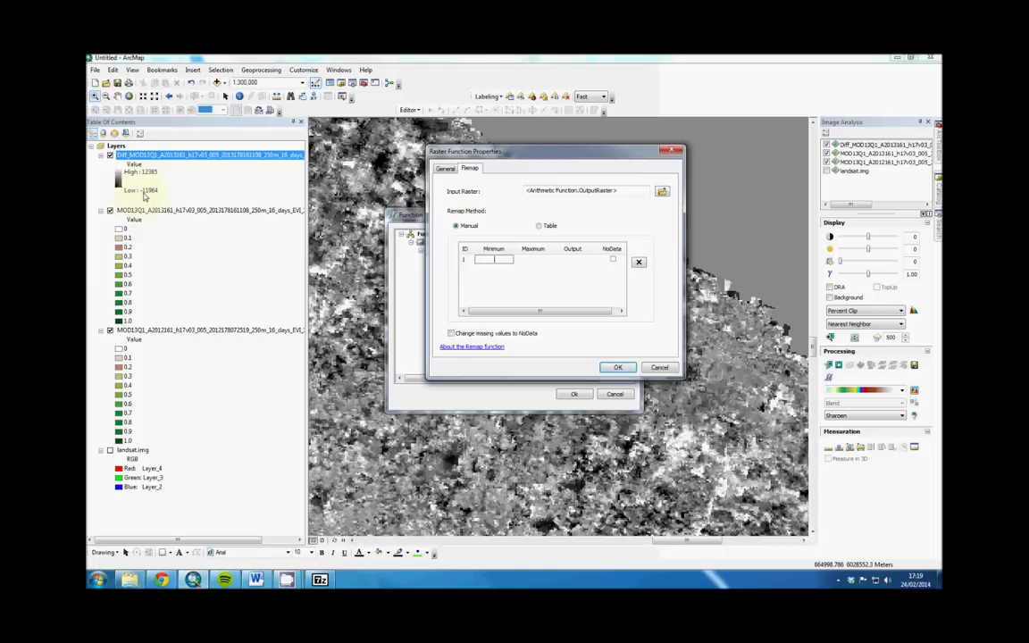
Enter the first remap range, -11964 to -4000, with output value 1
{"action": "type", "text": "11964"}
{"action": "left_click", "coordinate": [539, 265]}
{"action": "left_click", "coordinate": [540, 260]}
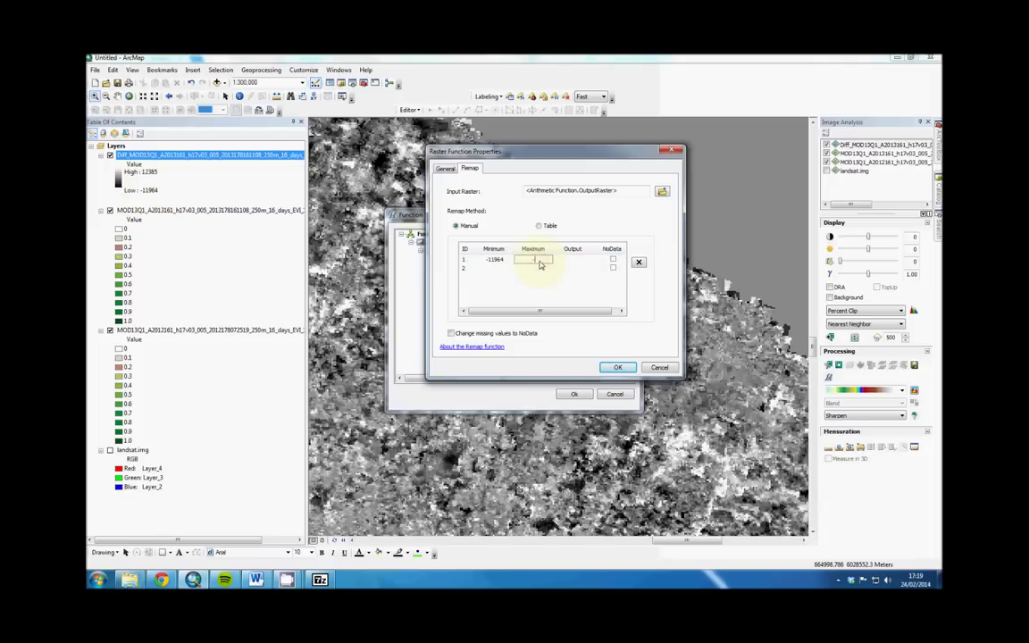
{"action": "type", "text": "-4000"}
{"action": "left_click", "coordinate": [575, 262]}
{"action": "left_click", "coordinate": [576, 263]}
{"action": "type", "text": "1"}
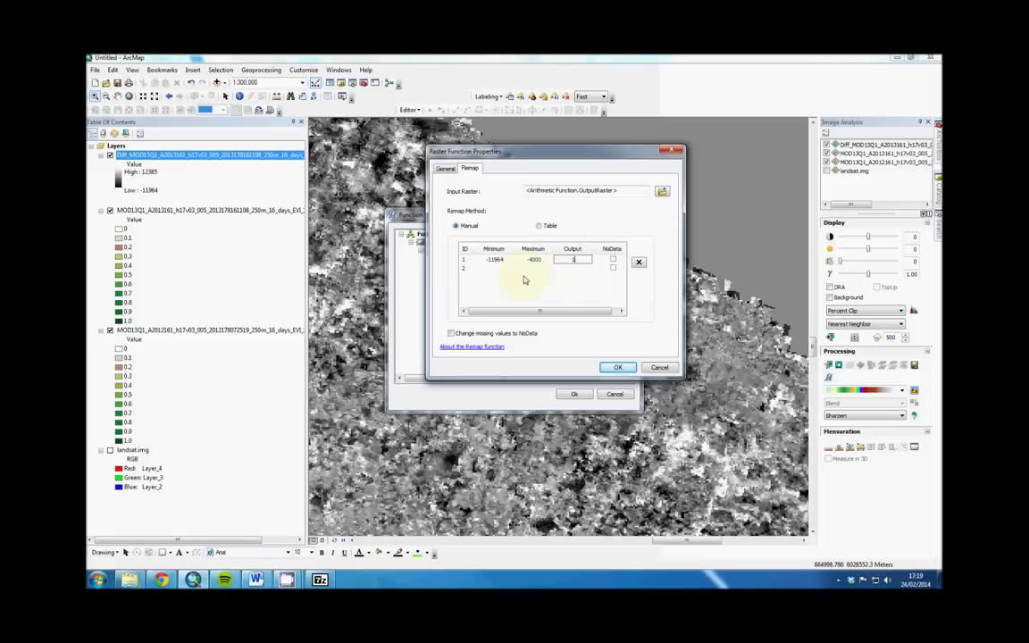
{"action": "left_click", "coordinate": [490, 269]}
Add the range 4000 to 12385 mapped to 2, set missing values to NoData, and confirm
{"action": "left_click", "coordinate": [489, 270]}
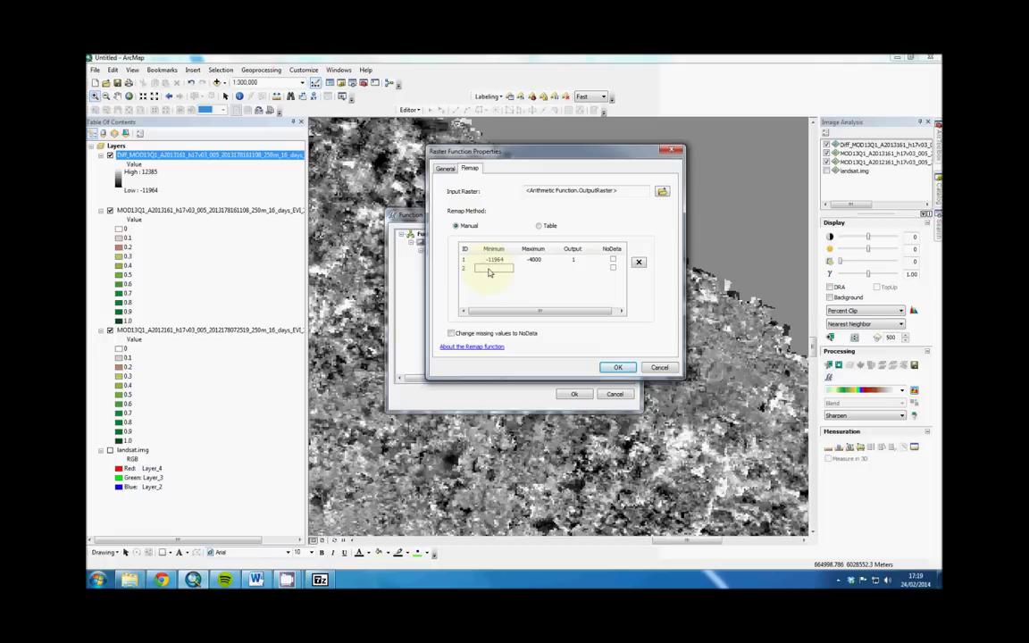
{"action": "type", "text": "4000"}
{"action": "key", "text": "Tab"}
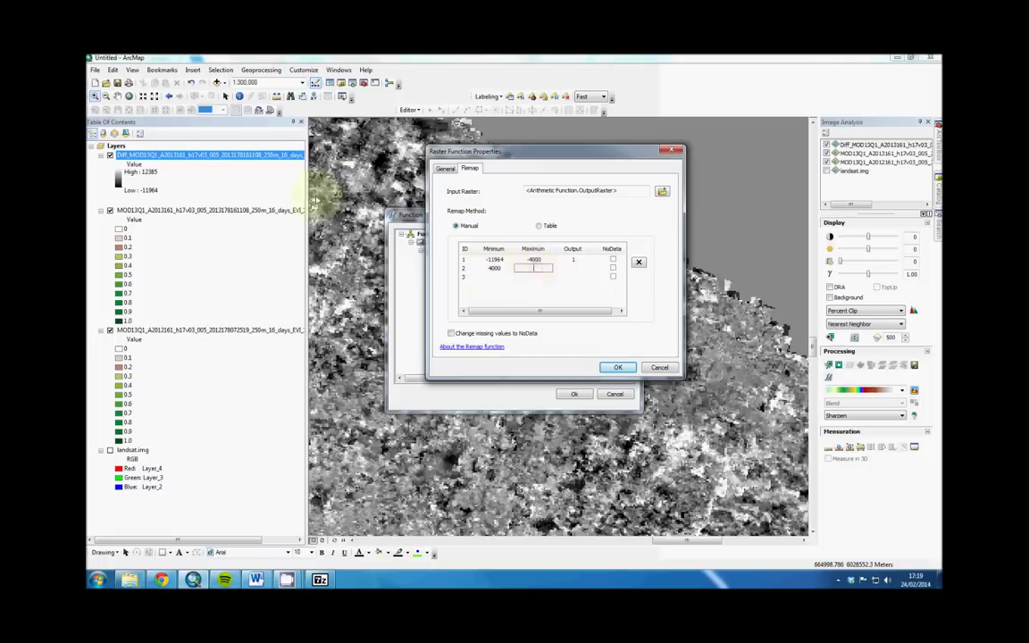
{"action": "type", "text": "12385"}
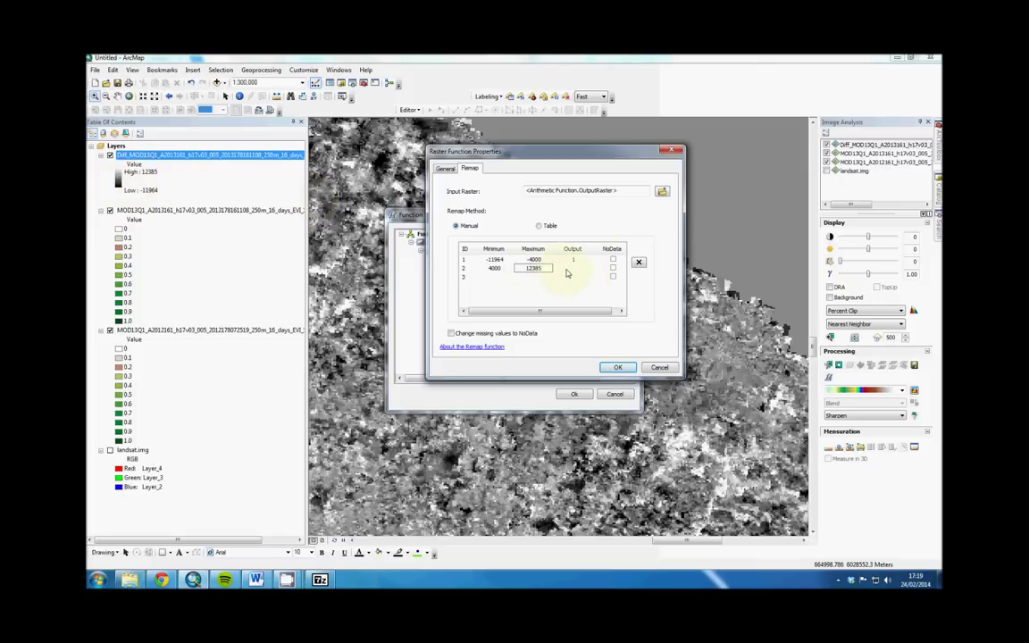
{"action": "key", "text": "Tab"}
{"action": "type", "text": "2"}
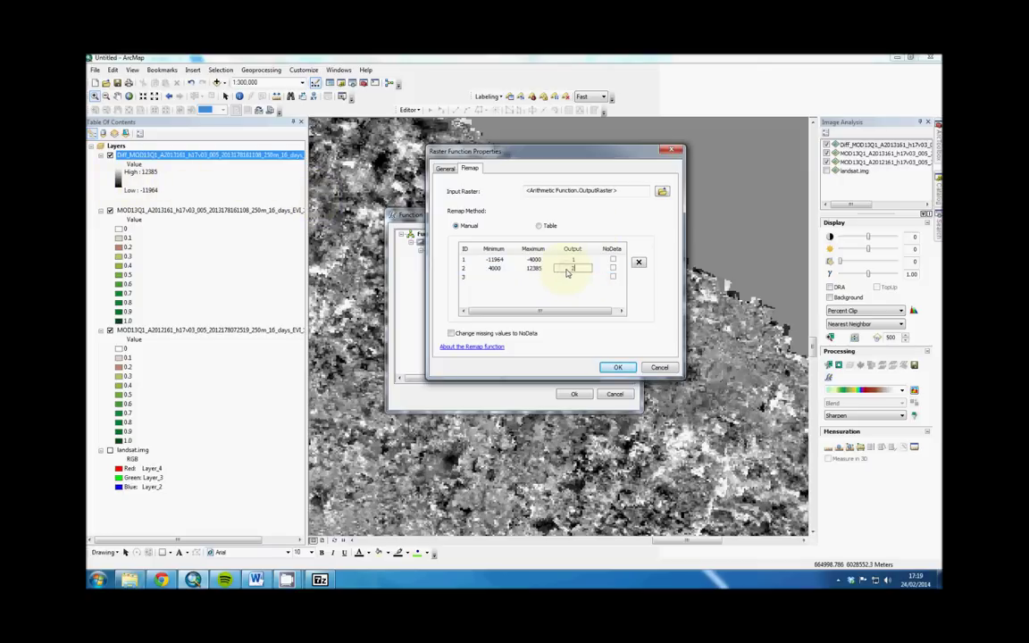
{"action": "left_click", "coordinate": [452, 334]}
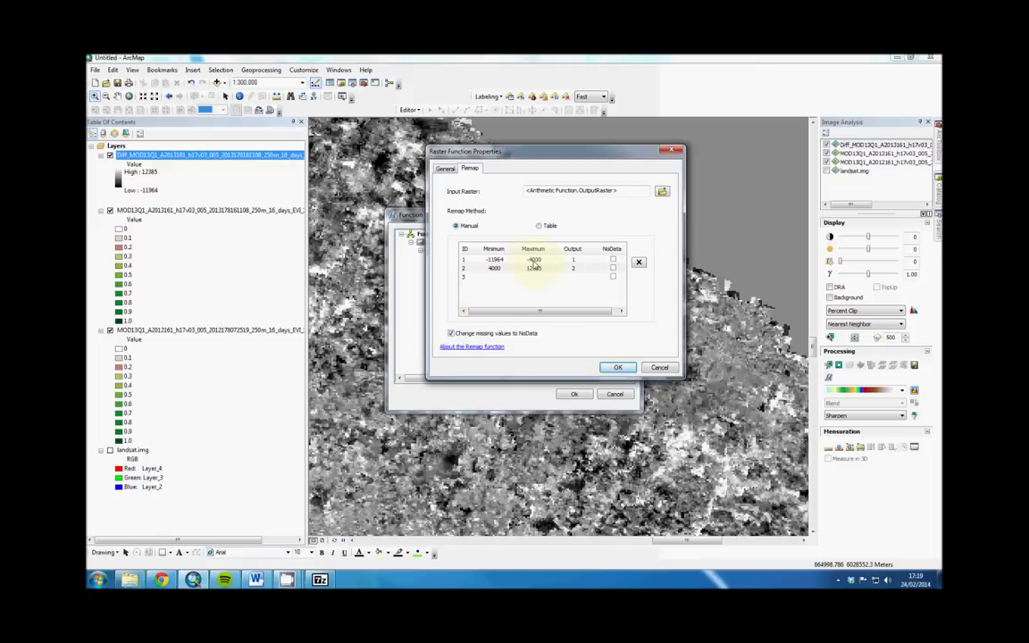
{"action": "left_click", "coordinate": [494, 268]}
{"action": "type", "text": "-4000"}
{"action": "left_click", "coordinate": [628, 368]}
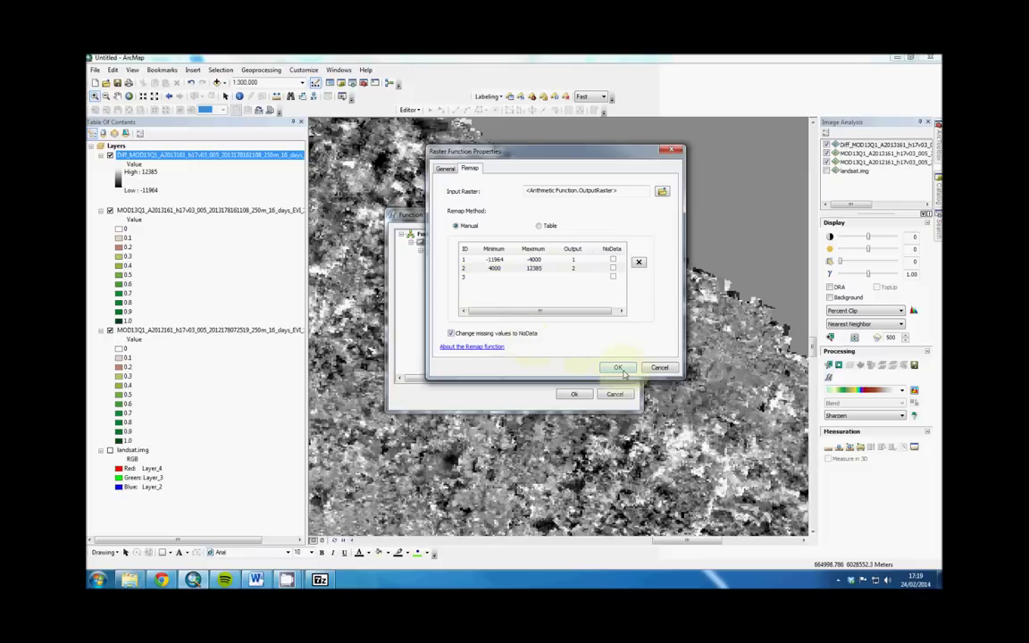
Add the remapped Func_Diff_MOD13Q1 layer and hide the Diff and both MOD13Q1 layers
{"action": "left_click", "coordinate": [620, 369]}
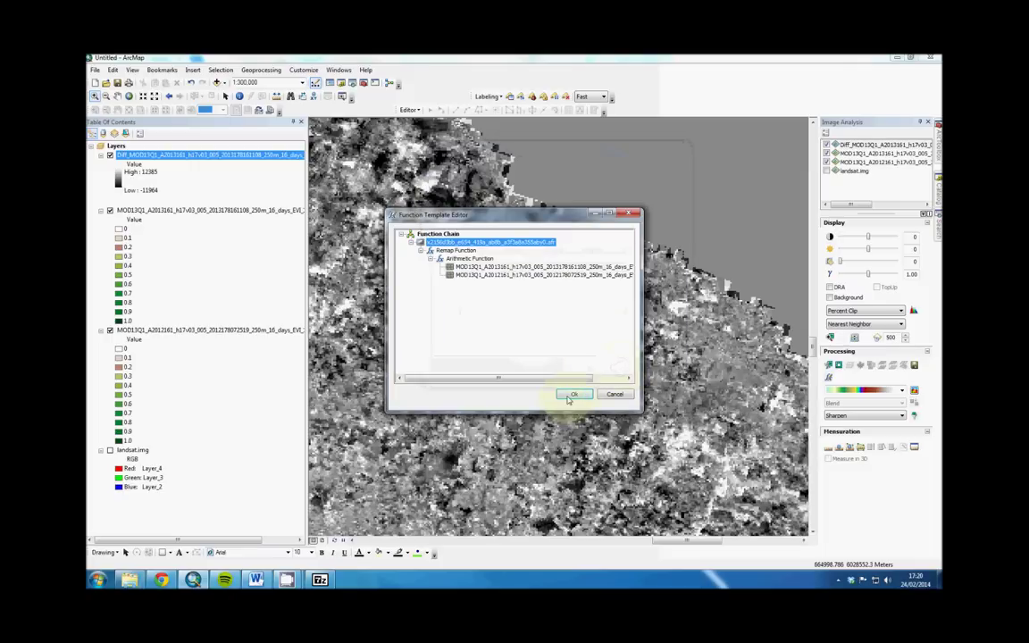
{"action": "left_click", "coordinate": [573, 394]}
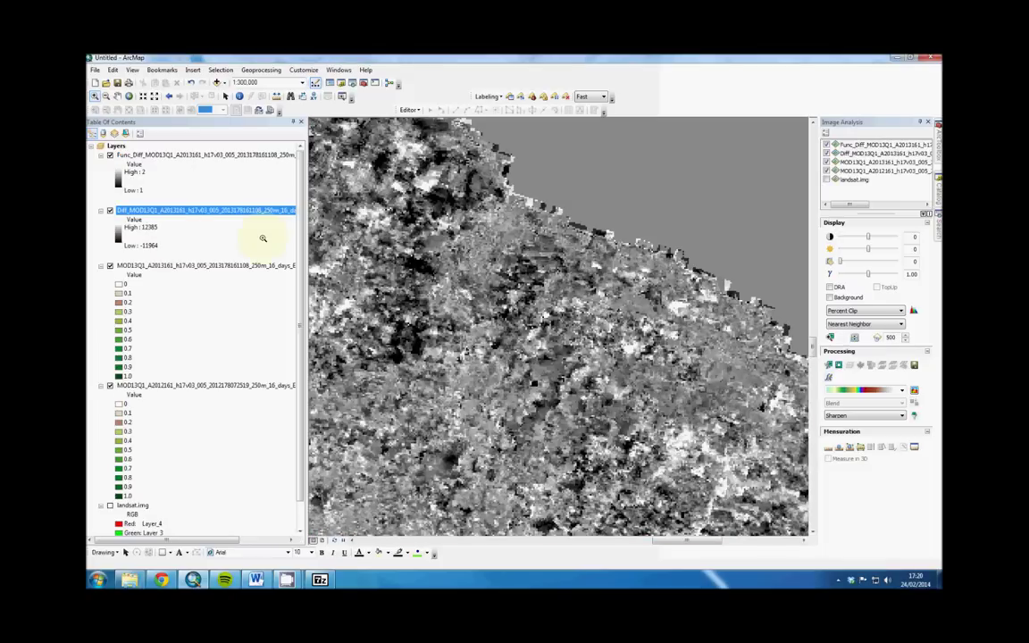
{"action": "left_click", "coordinate": [110, 211]}
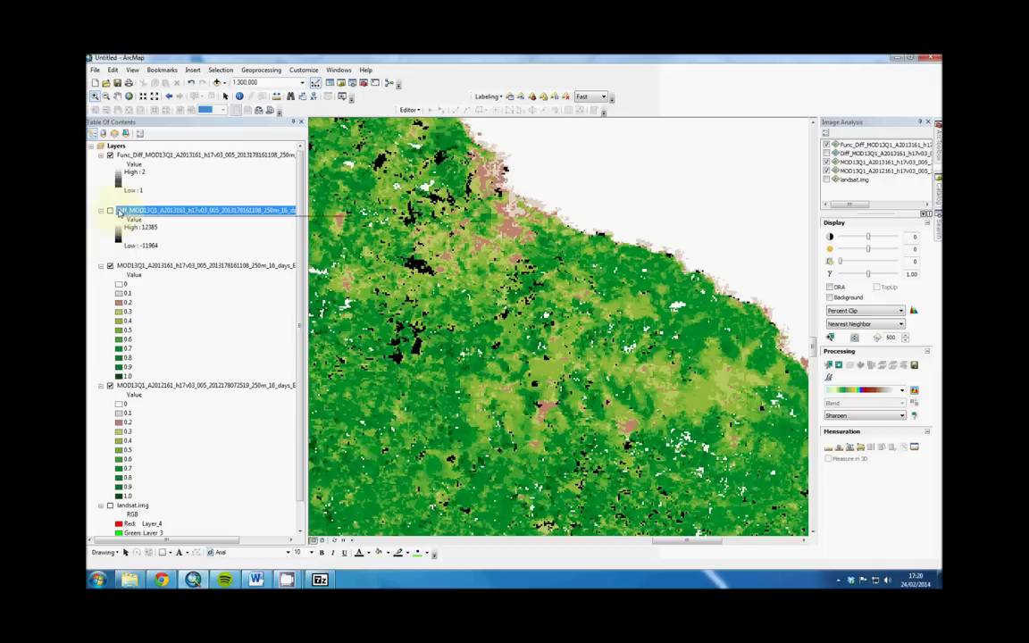
{"action": "left_click", "coordinate": [116, 211]}
{"action": "left_click", "coordinate": [110, 265]}
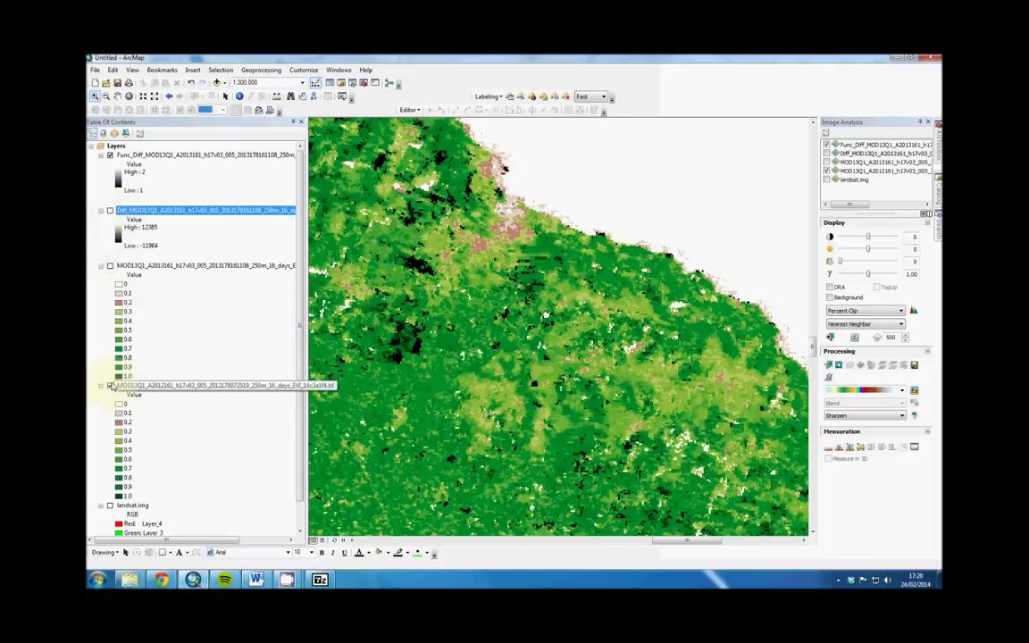
{"action": "left_click", "coordinate": [110, 385]}
{"action": "left_click", "coordinate": [159, 154]}
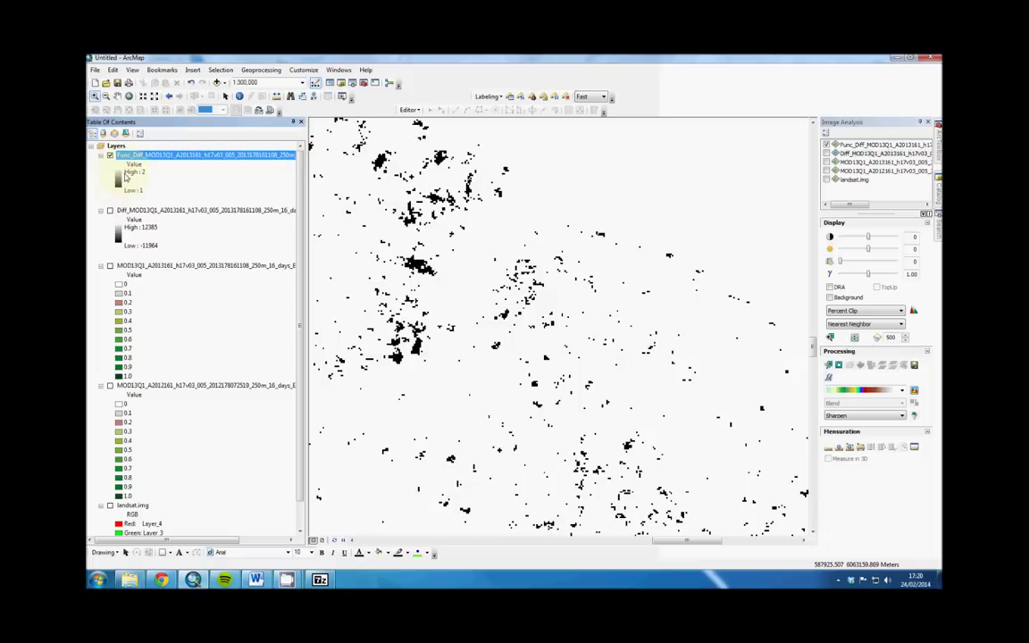
Switch the Func_Diff_MOD13Q1 layer's symbology to Unique Values
{"action": "right_click", "coordinate": [173, 154]}
{"action": "left_click", "coordinate": [211, 304]}
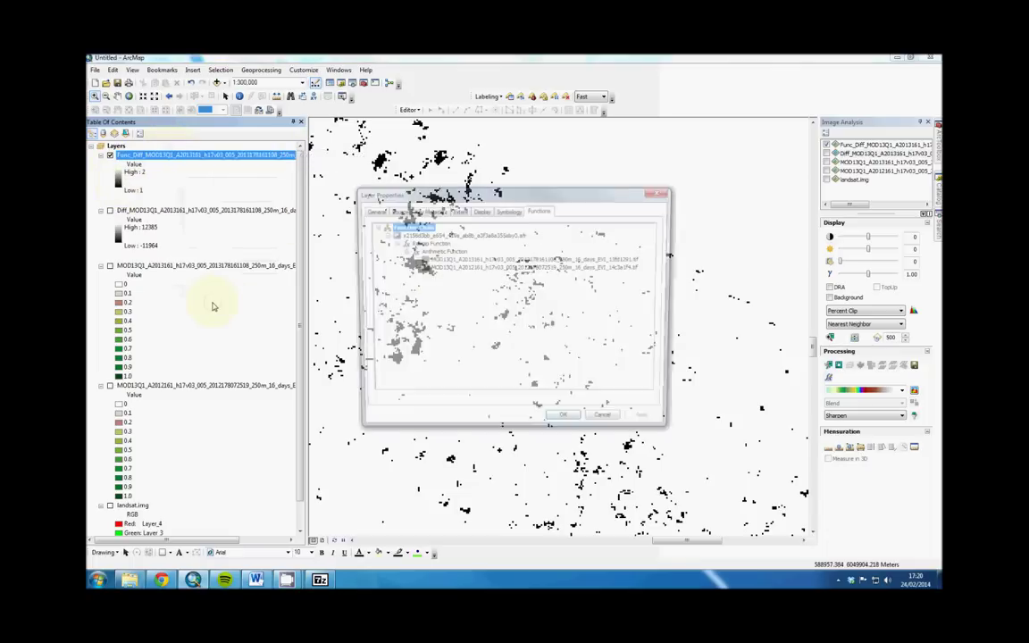
{"action": "left_click", "coordinate": [507, 209]}
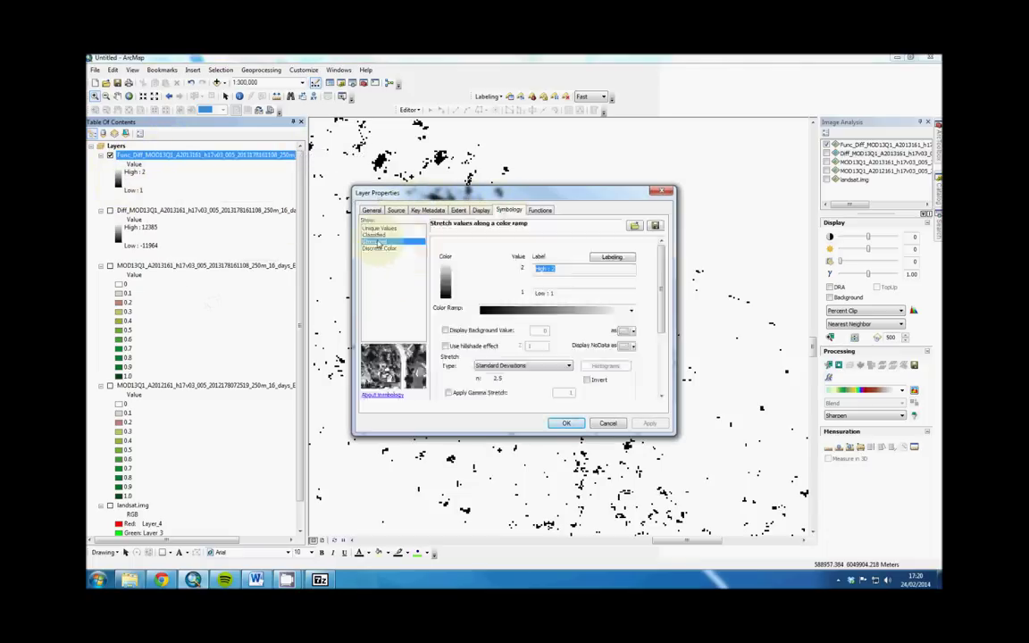
{"action": "left_click", "coordinate": [378, 228]}
{"action": "left_click", "coordinate": [565, 349]}
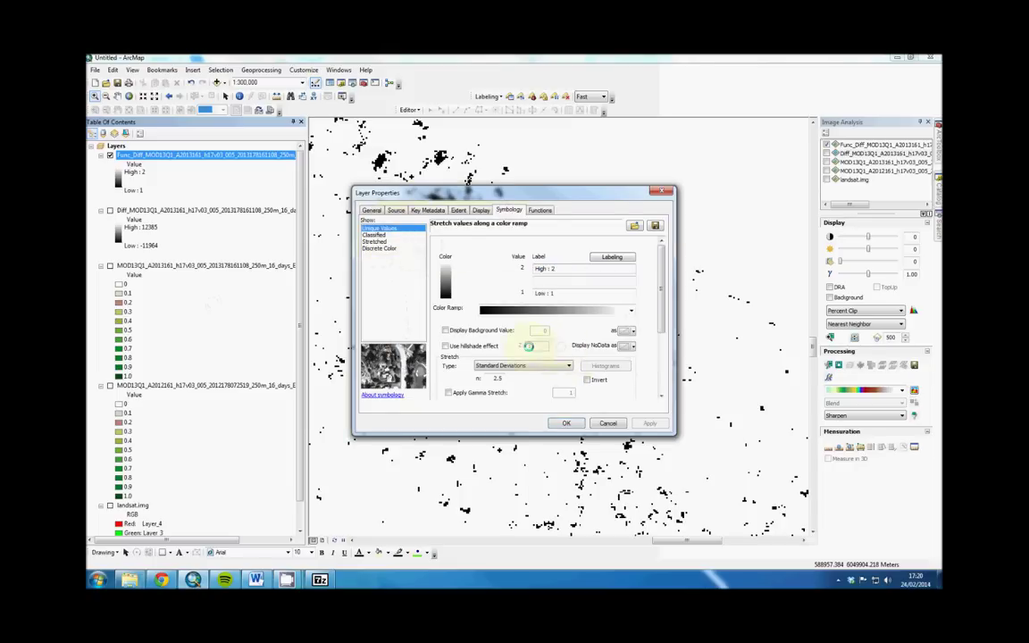
Colour value 2 dark green and value 1 red, then apply the symbology
{"action": "left_click", "coordinate": [453, 308]}
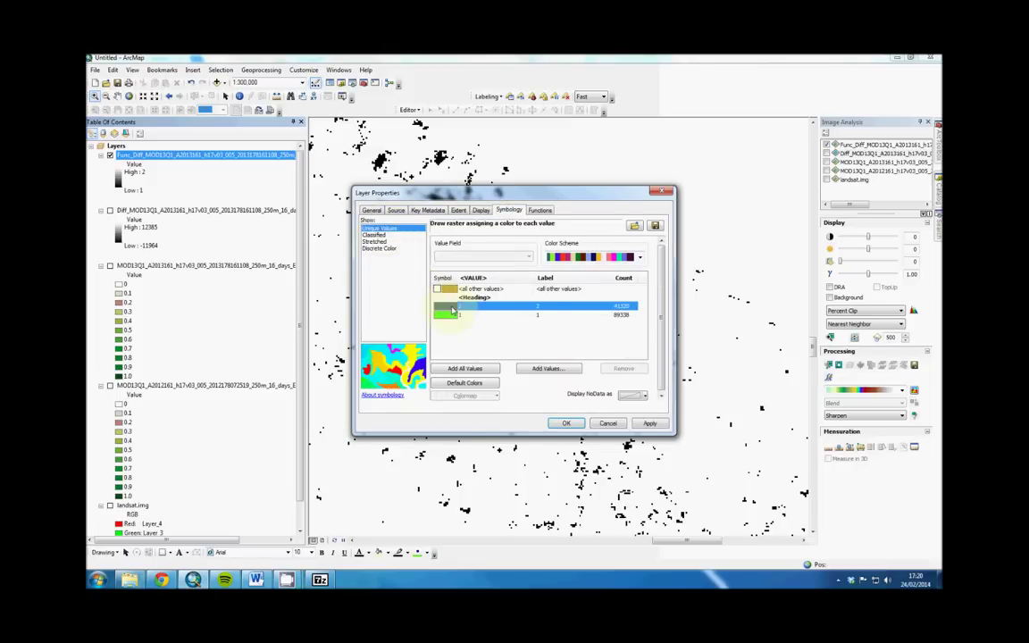
{"action": "left_click", "coordinate": [453, 308]}
{"action": "left_click", "coordinate": [478, 343]}
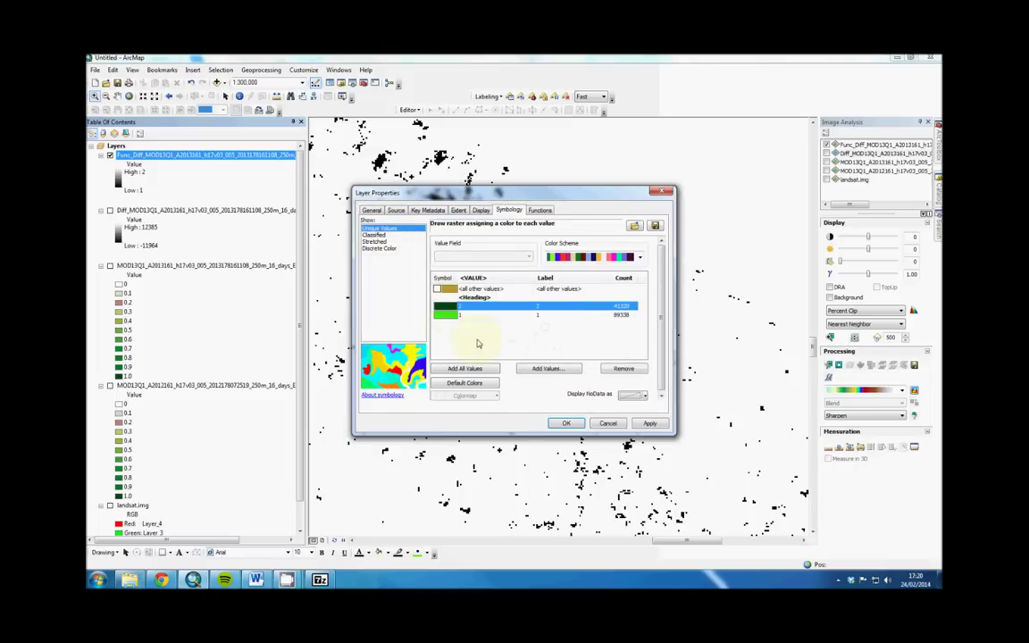
{"action": "left_click", "coordinate": [445, 315]}
{"action": "left_click", "coordinate": [446, 314]}
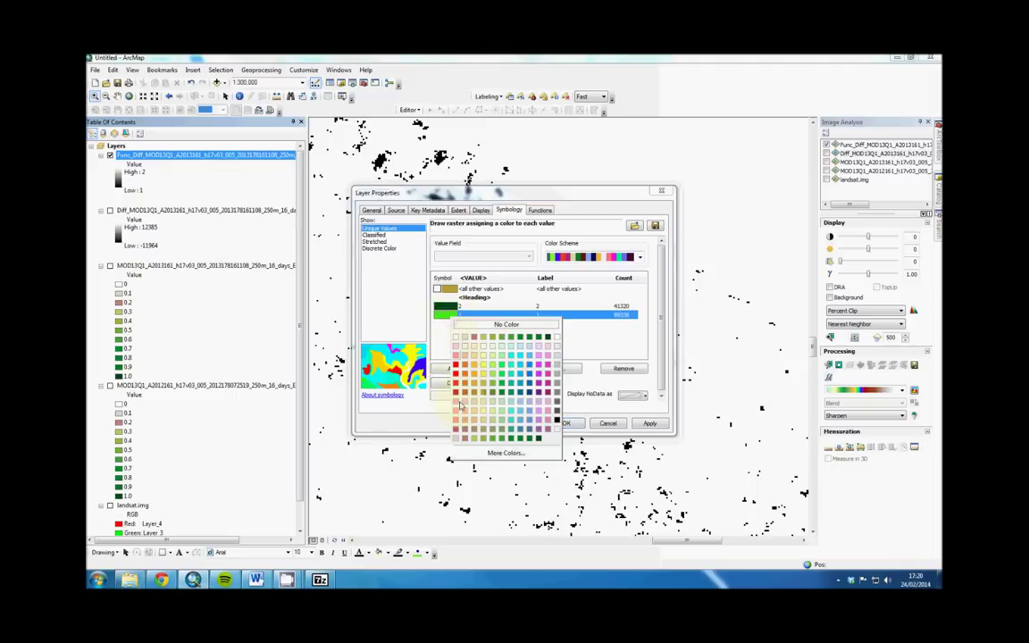
{"action": "left_click", "coordinate": [464, 374]}
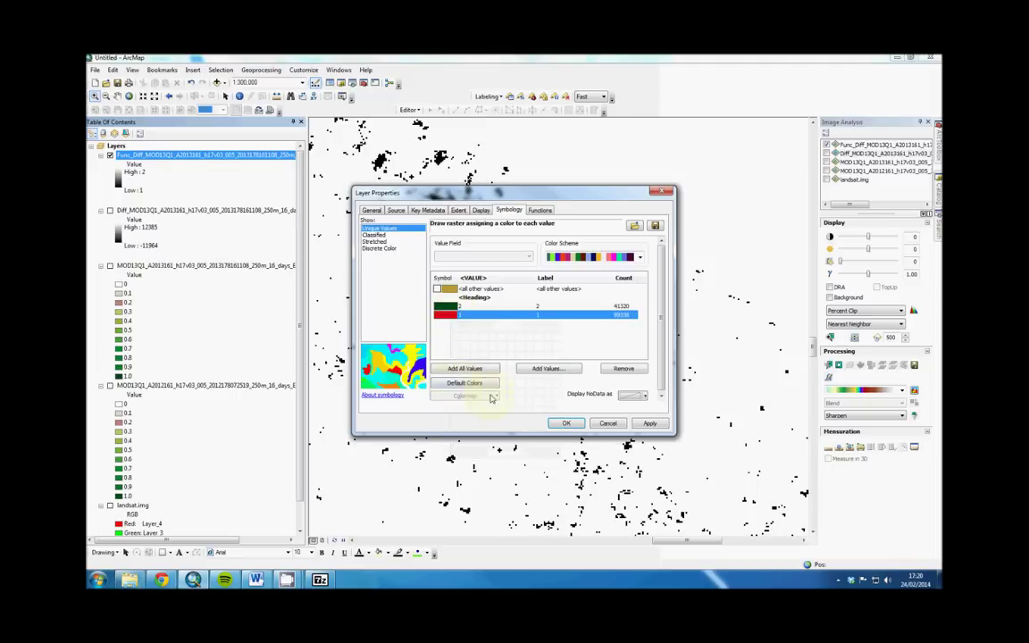
{"action": "left_click", "coordinate": [565, 425]}
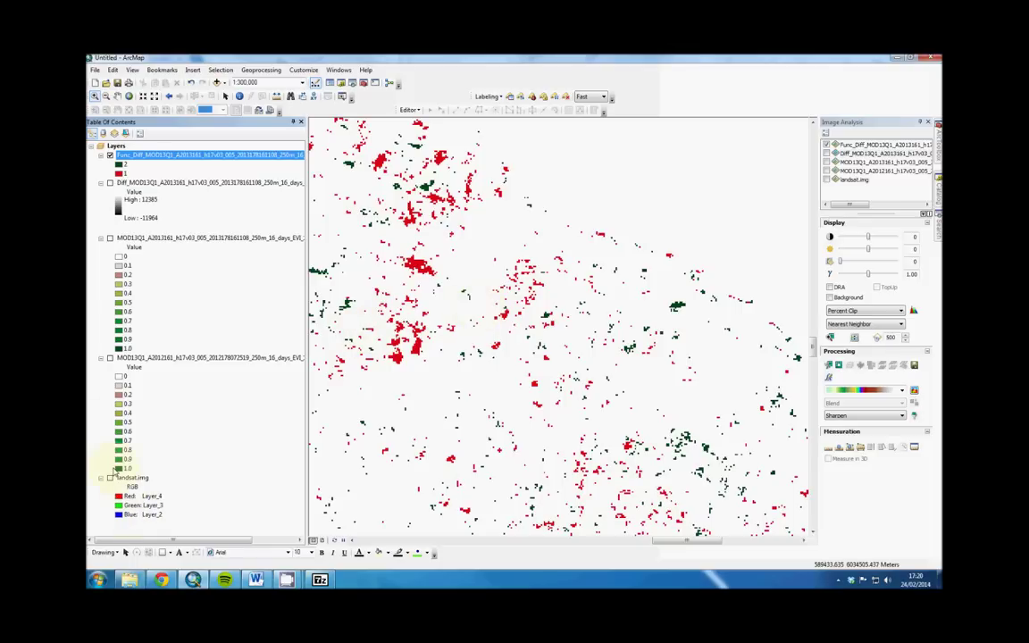
Turn on landsat.img so the red and green change pixels overlay the Landsat image
{"action": "left_click", "coordinate": [110, 477]}
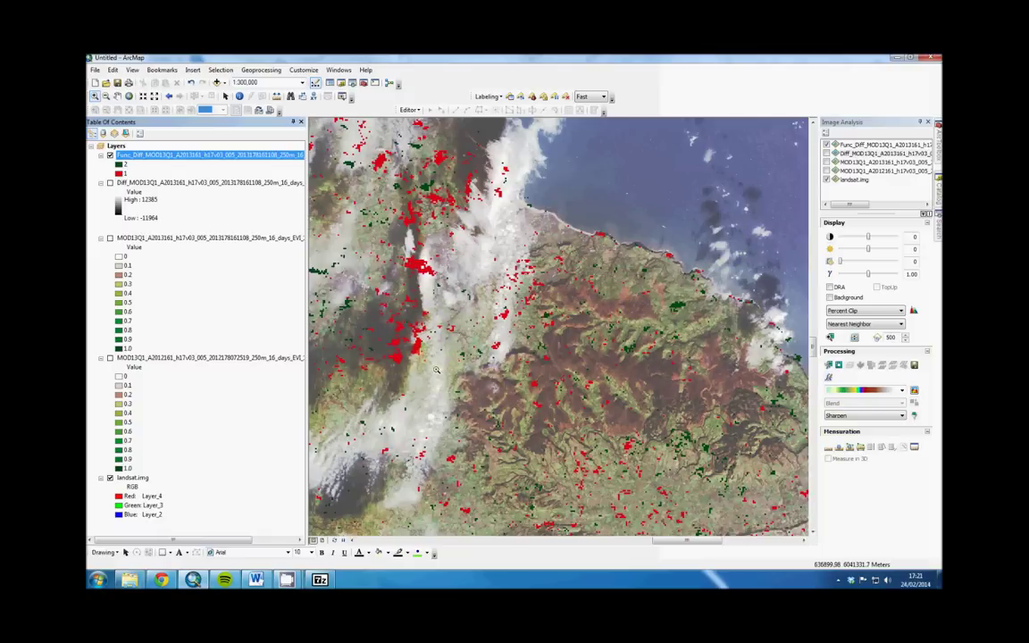
{"action": "left_click", "coordinate": [412, 359]}
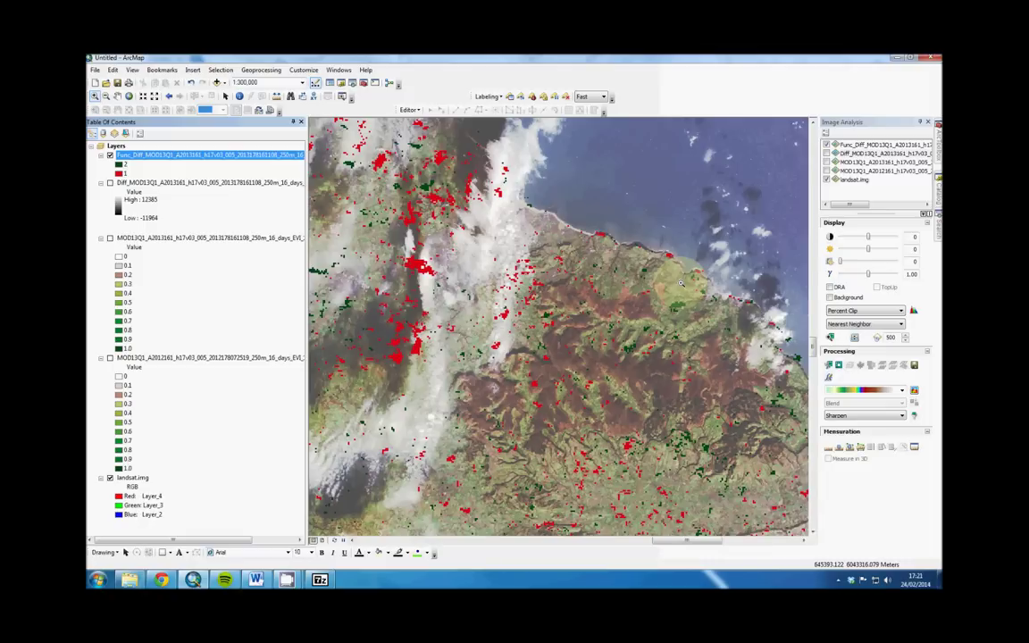
{"action": "right_click", "coordinate": [254, 152]}
{"action": "left_click", "coordinate": [146, 156]}
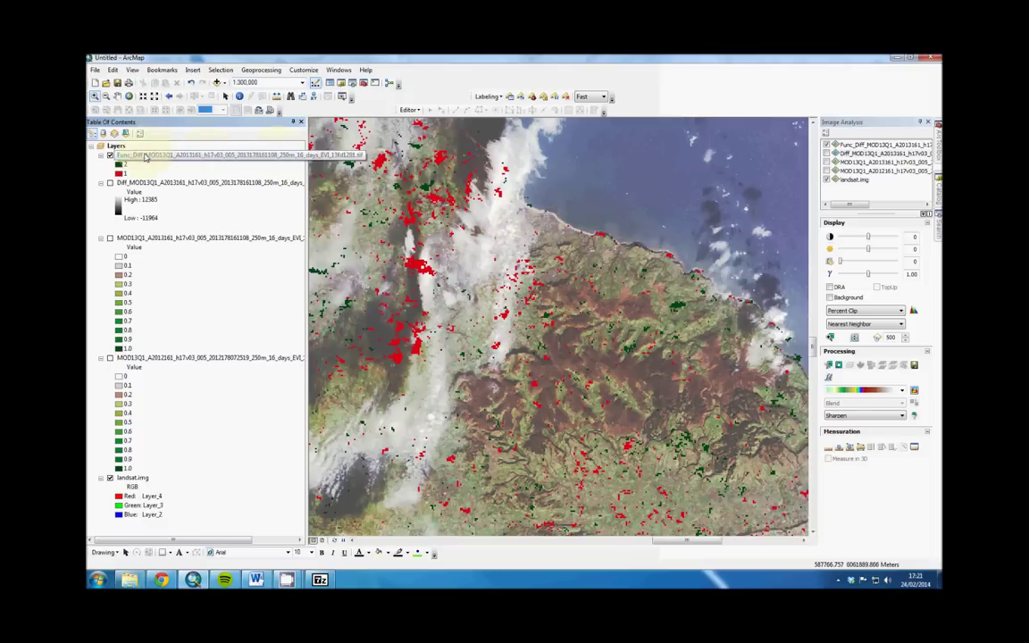
{"action": "right_click", "coordinate": [146, 156]}
{"action": "mouse_move", "coordinate": [201, 254]}
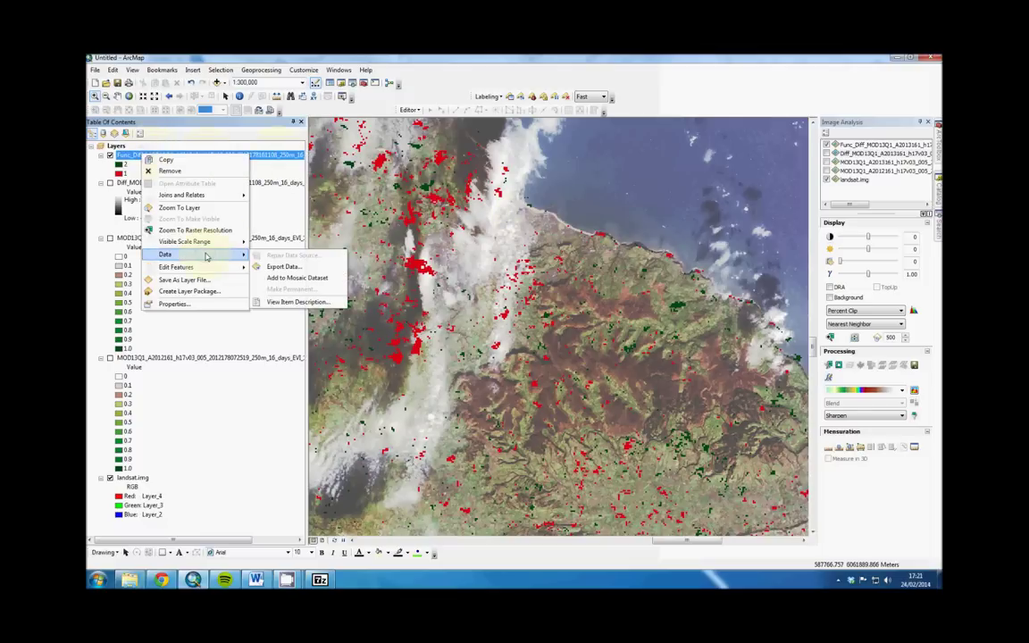
{"action": "left_click", "coordinate": [292, 267]}
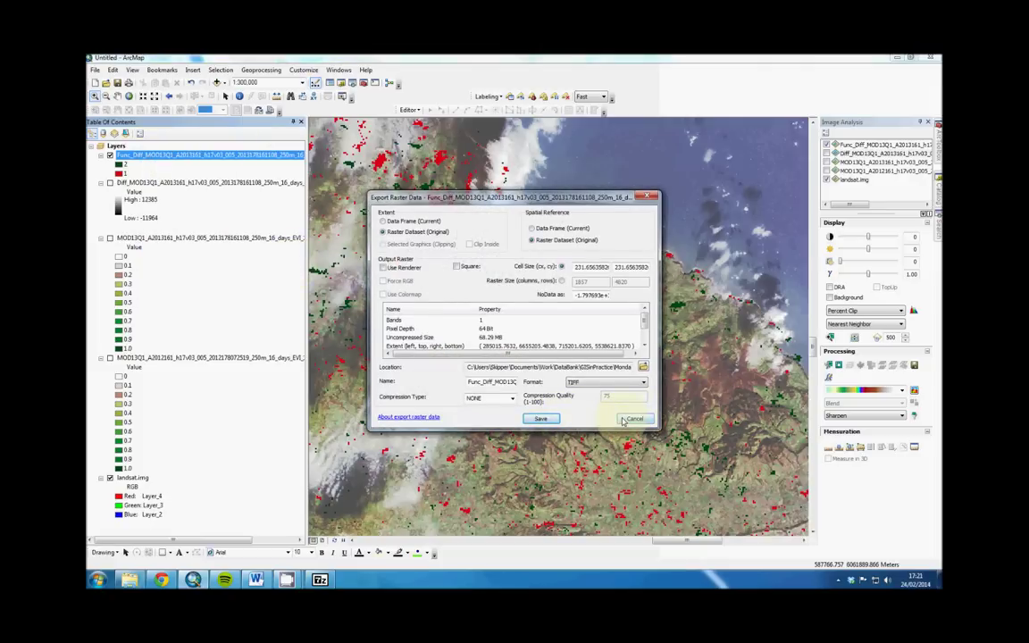
{"action": "left_click", "coordinate": [633, 419]}
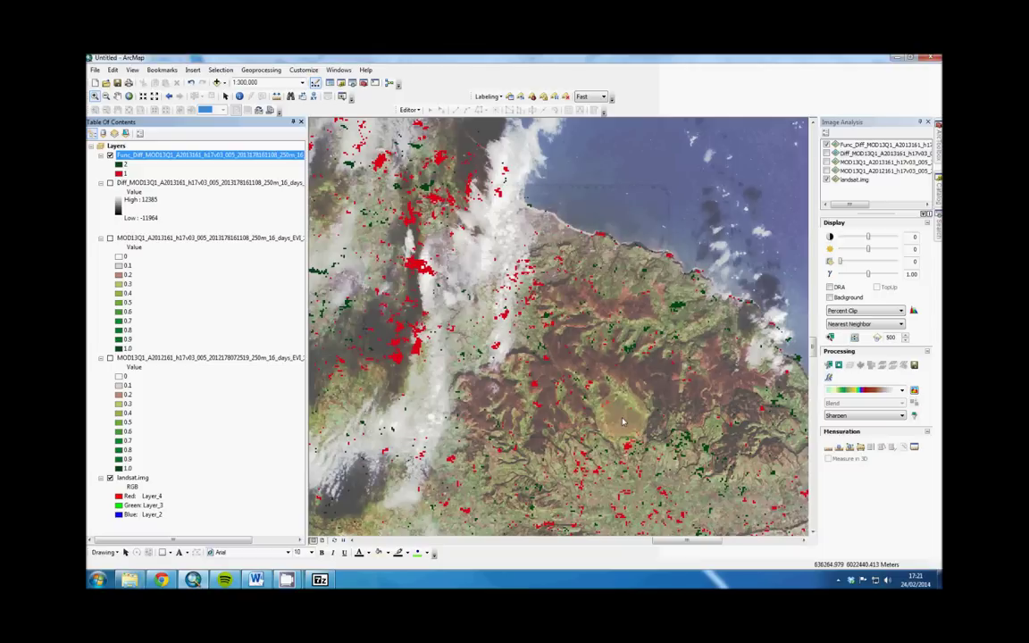